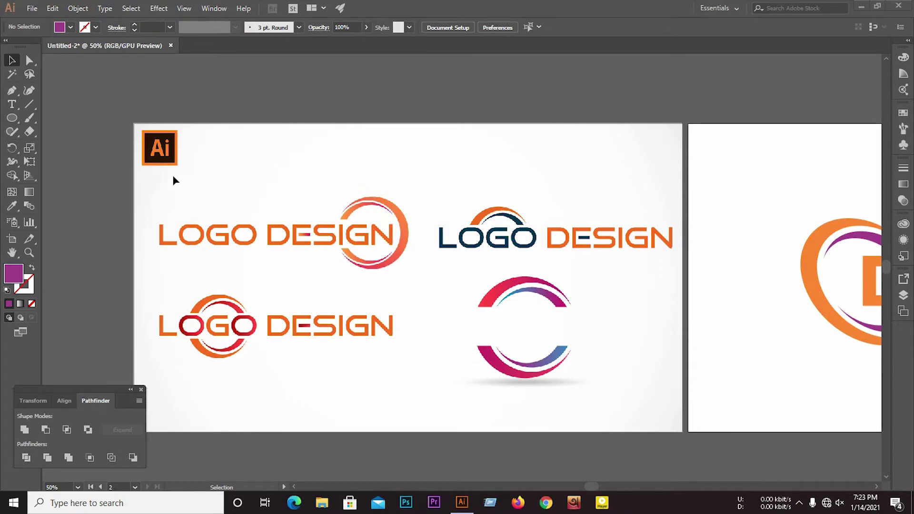
# - Marquee-select the whole DESIGN swoosh logo, scale it down and move it to the artboard's top-left corner
pyautogui.scroll(-2, 157, 316)
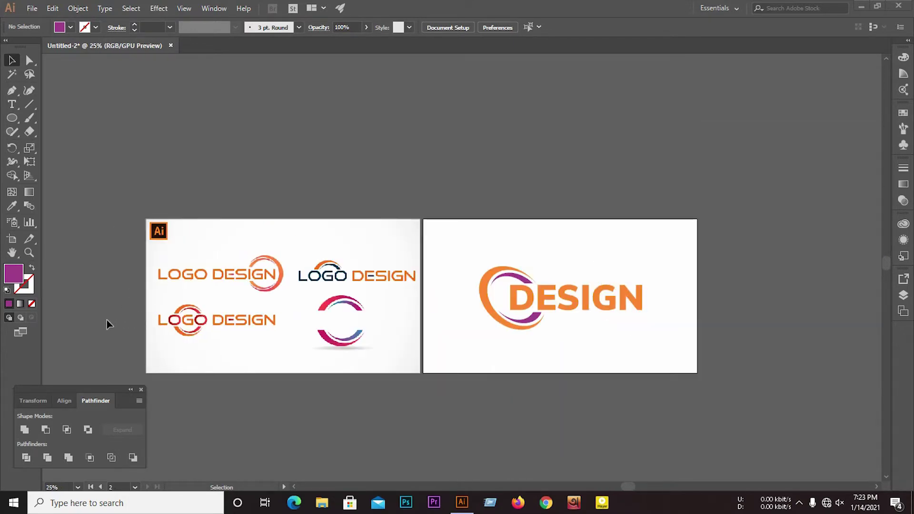
pyautogui.scroll(3, 693, 376)
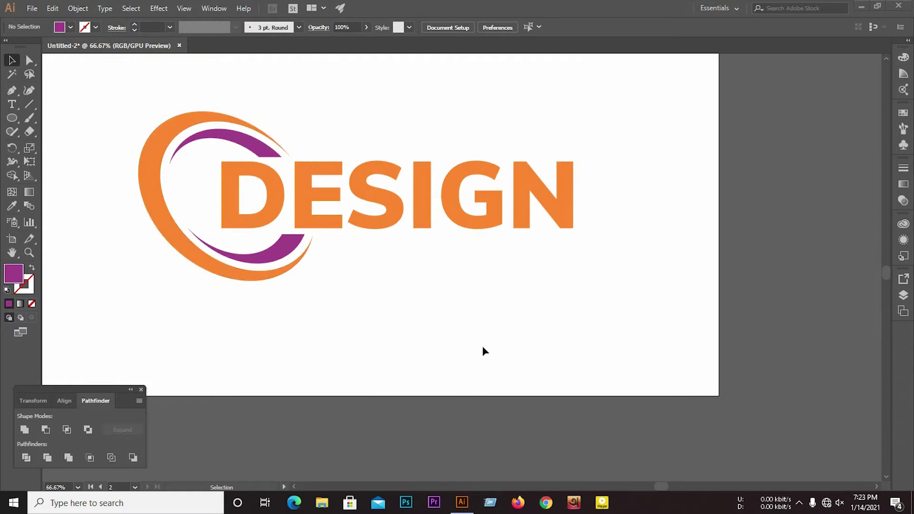
pyautogui.scroll(-1, 484, 351)
pyautogui.scroll(1, 283, 198)
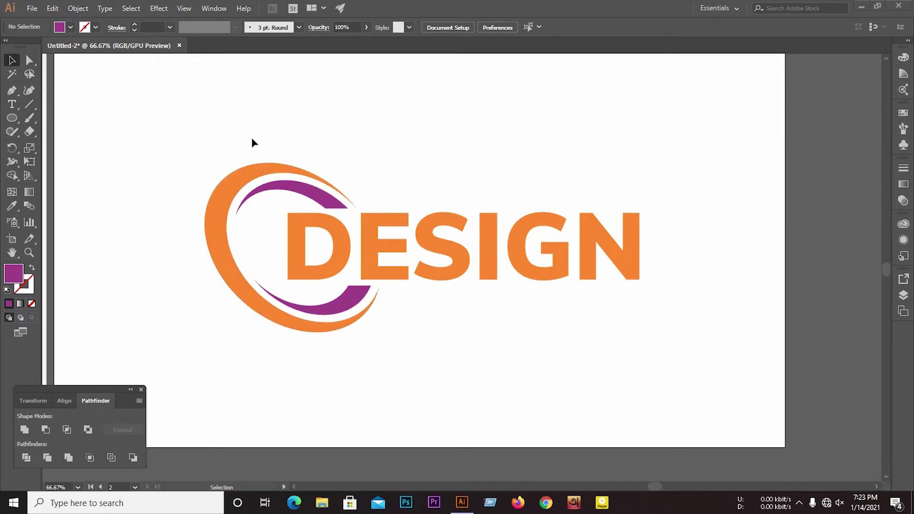
pyautogui.scroll(-1, 394, 291)
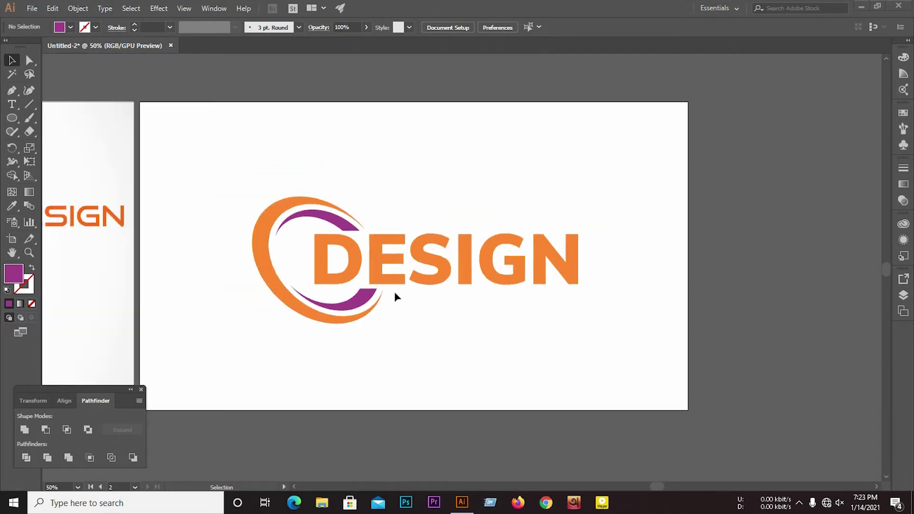
pyautogui.moveTo(221, 172)
pyautogui.mouseDown()
pyautogui.moveTo(578, 341)
pyautogui.moveTo(523, 302)
pyautogui.mouseUp()
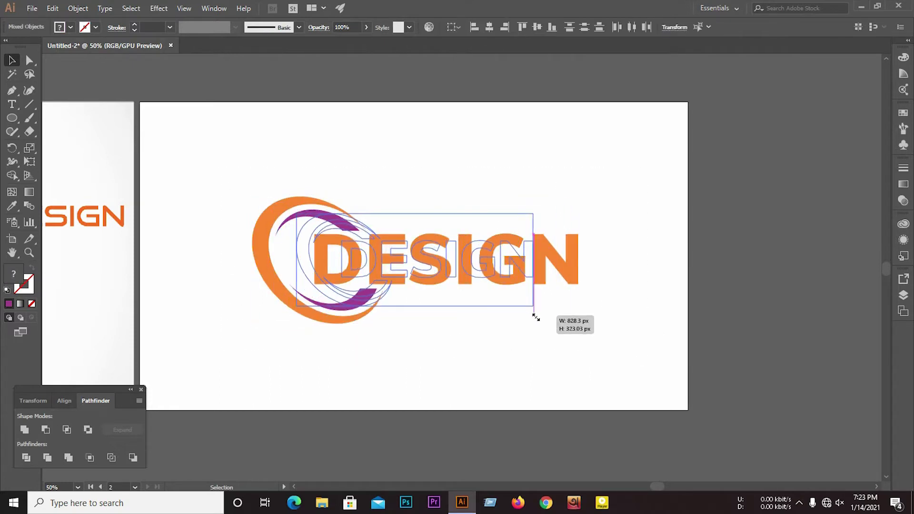
pyautogui.moveTo(428, 246); pyautogui.dragTo(310, 163)
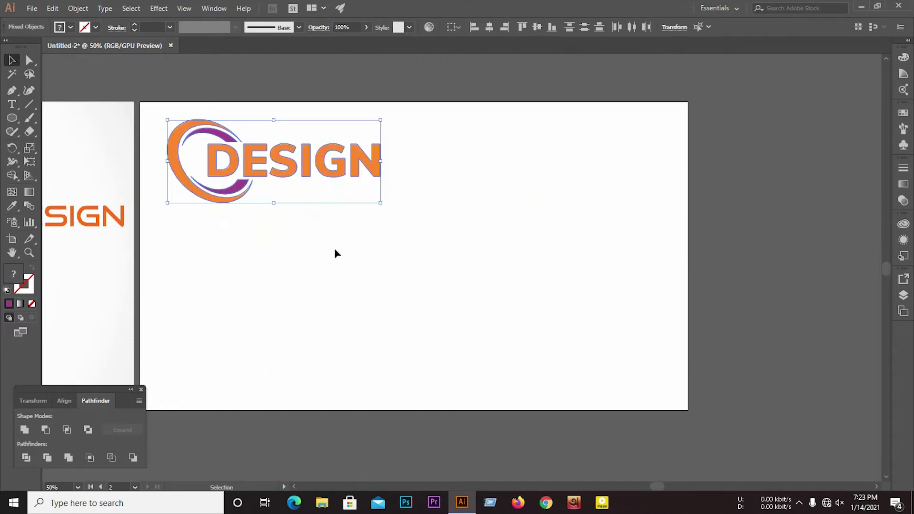
pyautogui.click(346, 237)
pyautogui.scroll(1, 386, 292)
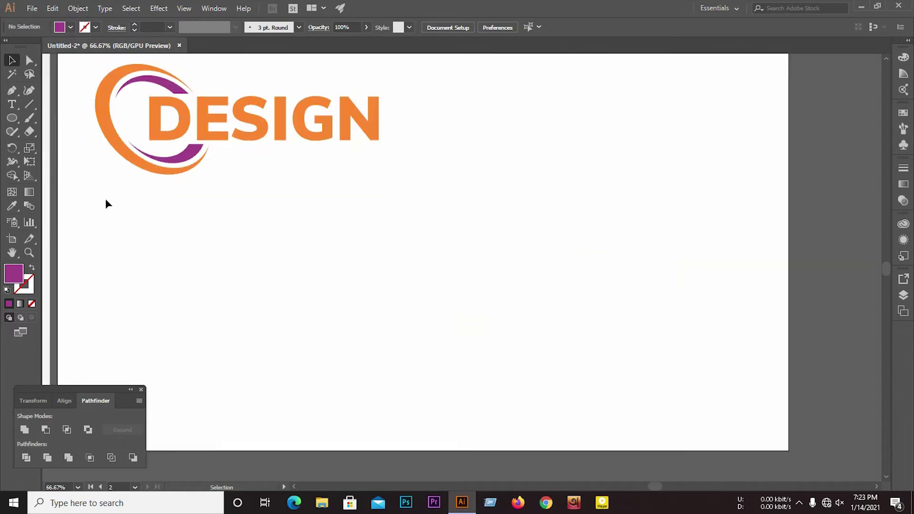
pyautogui.click(15, 117)
# - Draw a large circle mid-artboard and fill it with the logo's orange from the D
pyautogui.moveTo(16, 117); pyautogui.dragTo(40, 142)
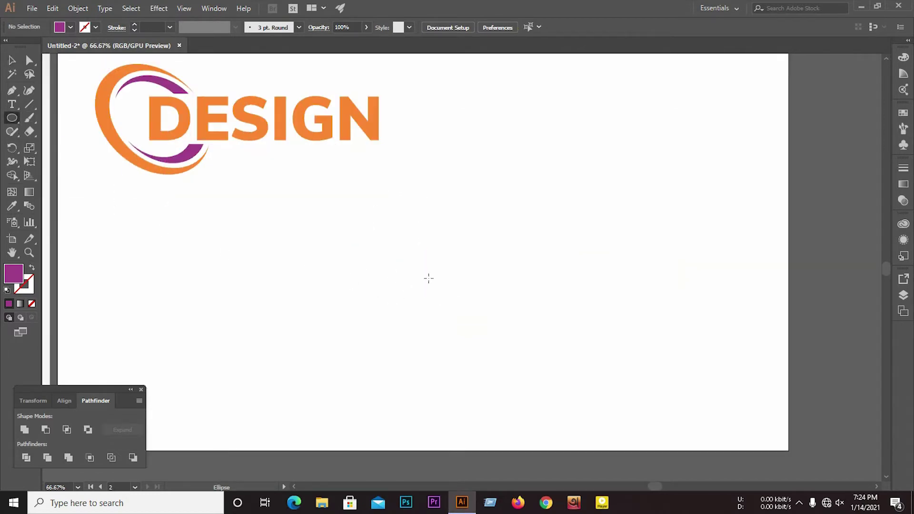
pyautogui.moveTo(421, 276); pyautogui.dragTo(491, 382)
pyautogui.press('v')
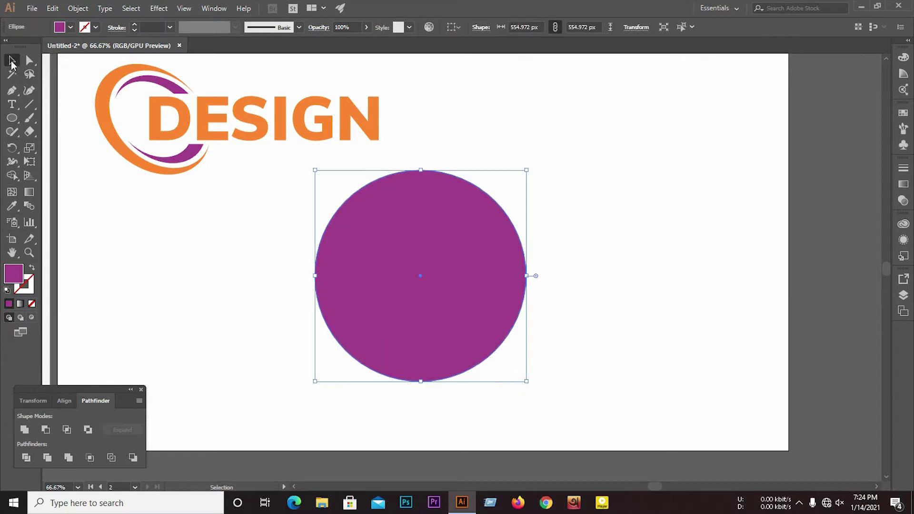
pyautogui.click(12, 206)
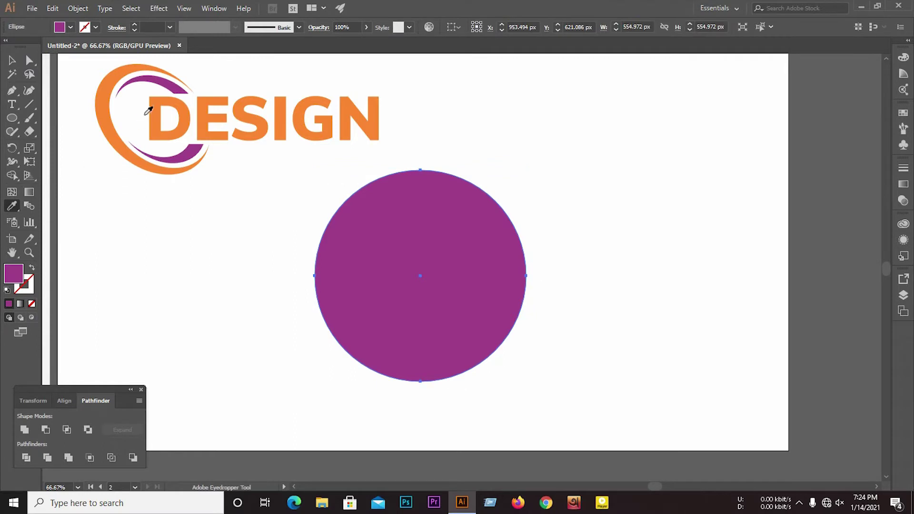
pyautogui.click(151, 105)
pyautogui.click(12, 60)
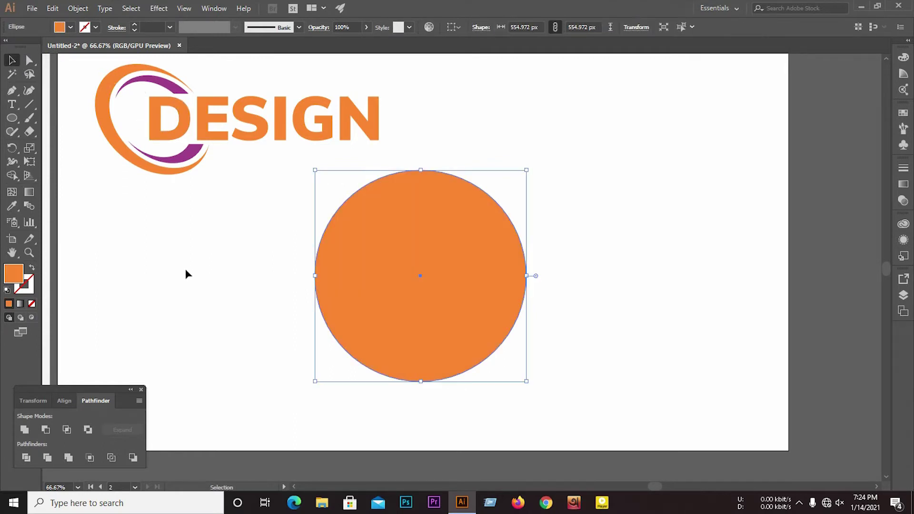
pyautogui.click(203, 299)
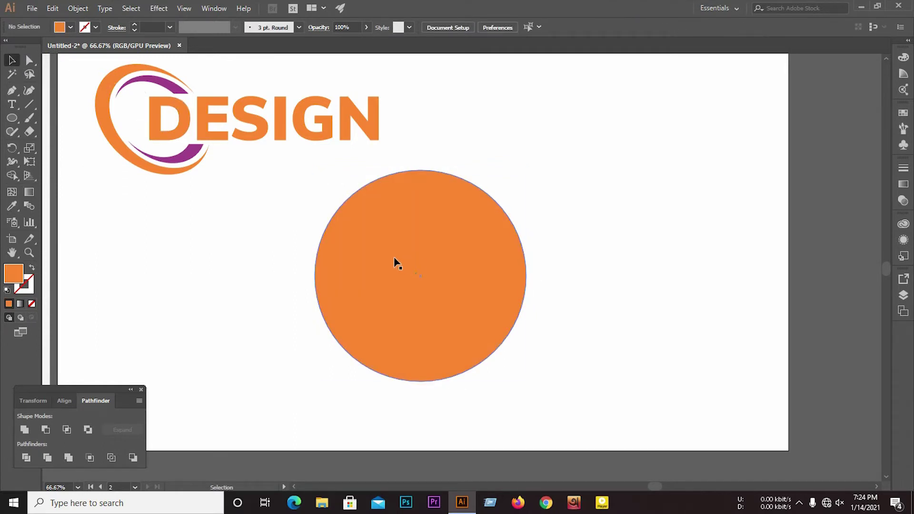
# - Duplicate the orange circle and align the copy on the original's horizontal and vertical centres
pyautogui.moveTo(389, 259); pyautogui.dragTo(558, 253)
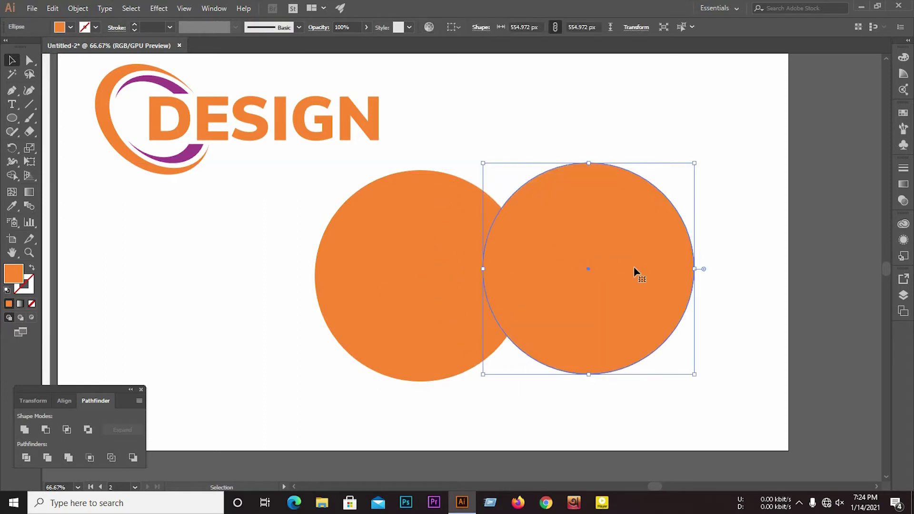
pyautogui.moveTo(626, 291)
pyautogui.mouseDown()
pyautogui.moveTo(602, 310)
pyautogui.moveTo(481, 299)
pyautogui.mouseUp()
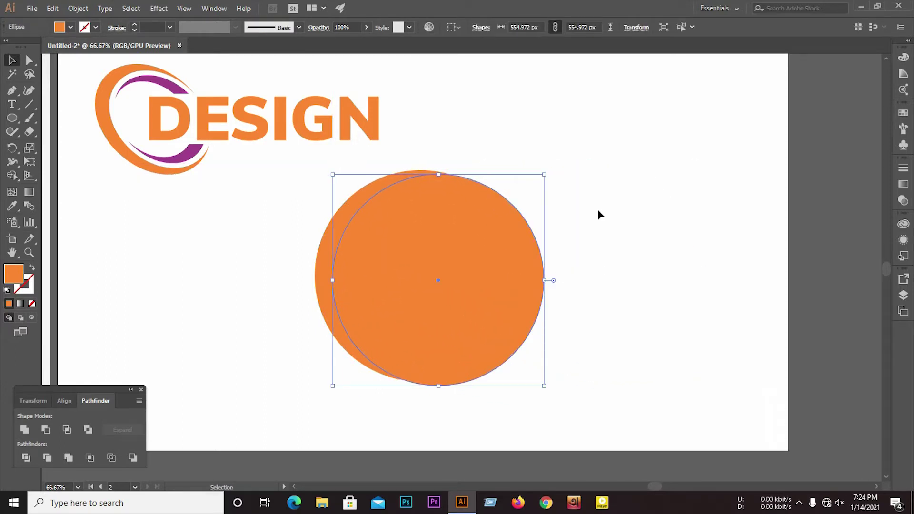
pyautogui.click(68, 402)
pyautogui.click(45, 429)
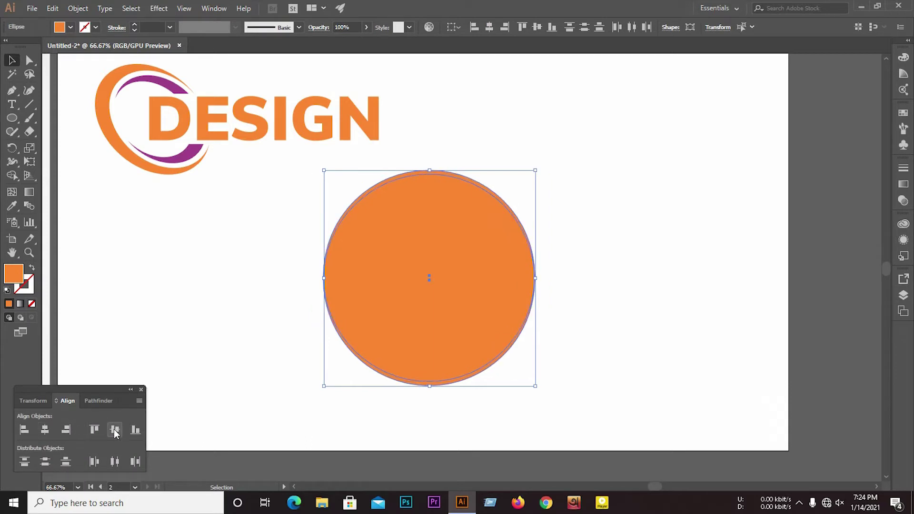
pyautogui.click(115, 431)
pyautogui.click(239, 302)
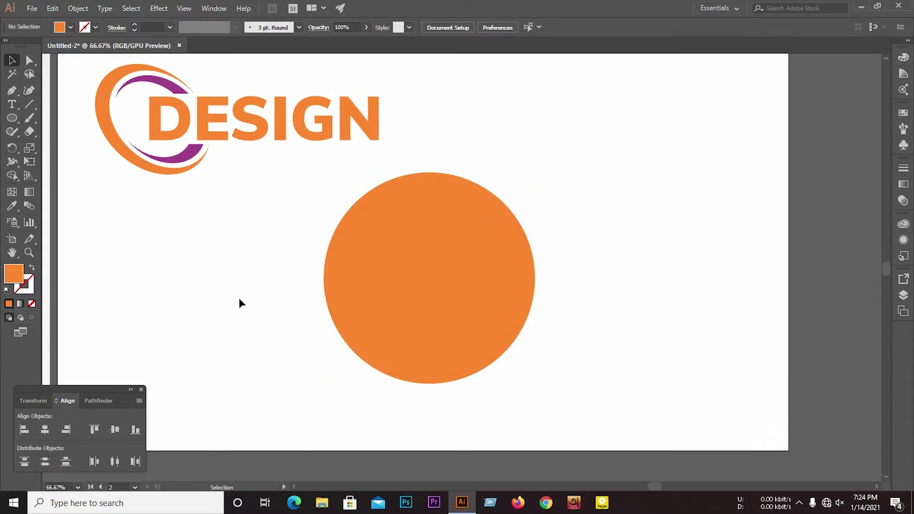
pyautogui.click(423, 257)
# - Shrink the top circle from its left edge to about 503 px
pyautogui.scroll(1, 347, 264)
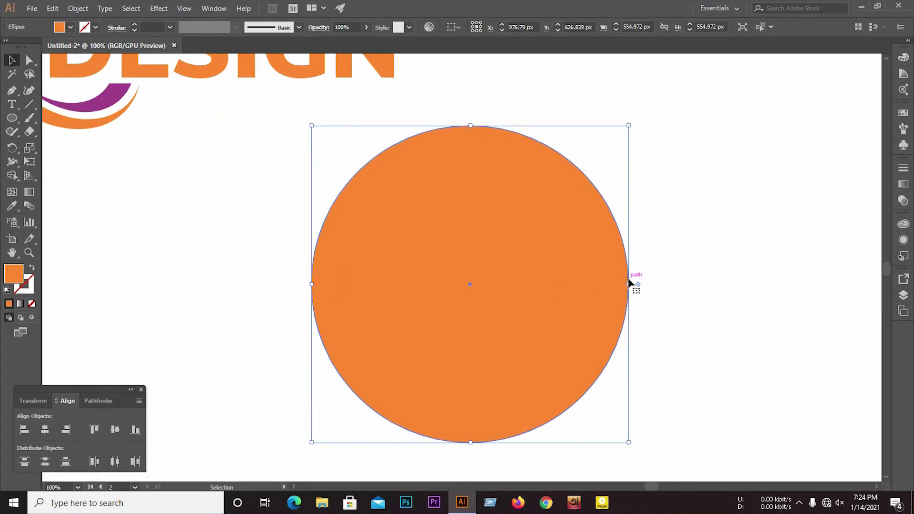
pyautogui.keyDown('shift'); pyautogui.click(318, 289); pyautogui.keyUp('shift')
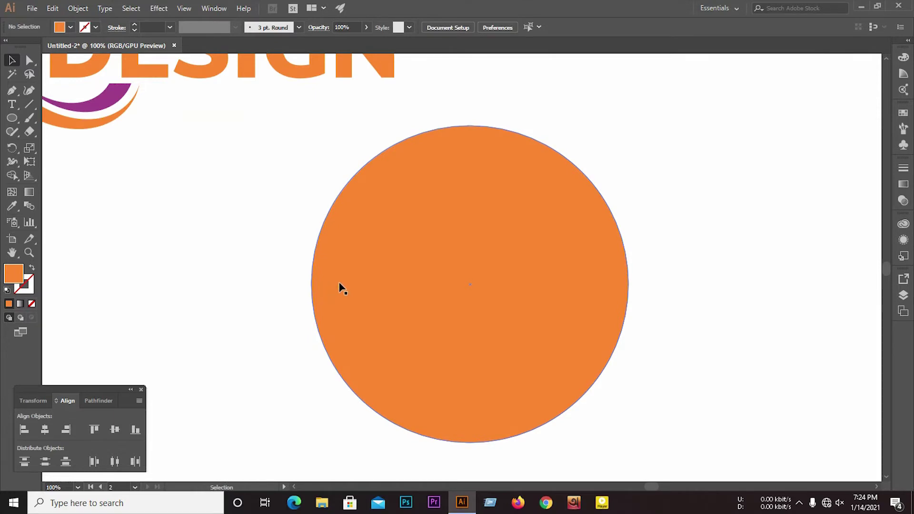
pyautogui.click(315, 287)
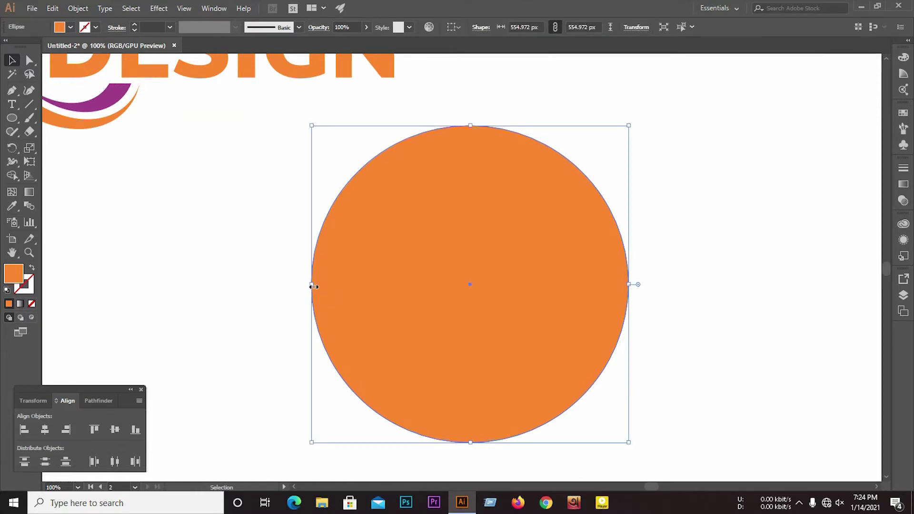
pyautogui.click(313, 287)
pyautogui.keyDown('shift'); pyautogui.click(316, 288); pyautogui.keyUp('shift')
pyautogui.moveTo(311, 284); pyautogui.dragTo(342, 280)
pyautogui.click(224, 275)
# - Nudge the smaller circle right so it sits off-centre, then select both circles
pyautogui.click(431, 271)
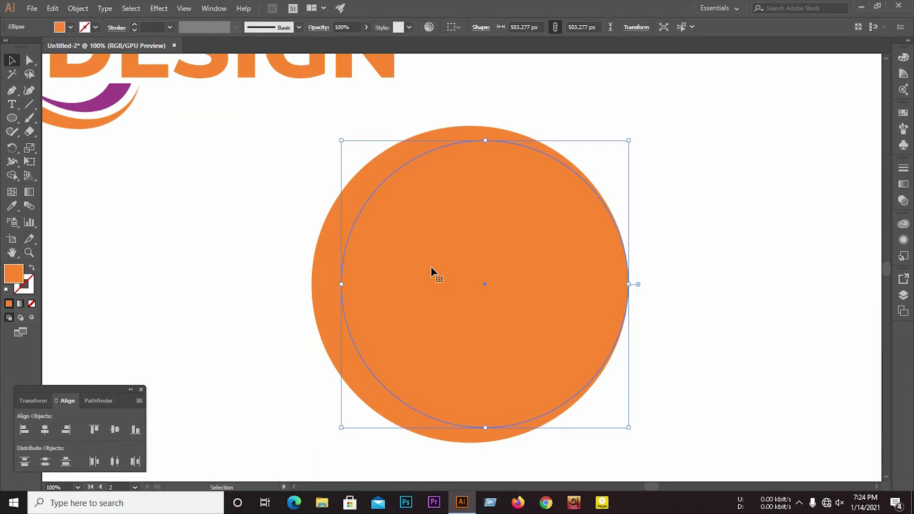
pyautogui.press('Right')
pyautogui.press('Right')
pyautogui.press('Right')
pyautogui.press('Right')
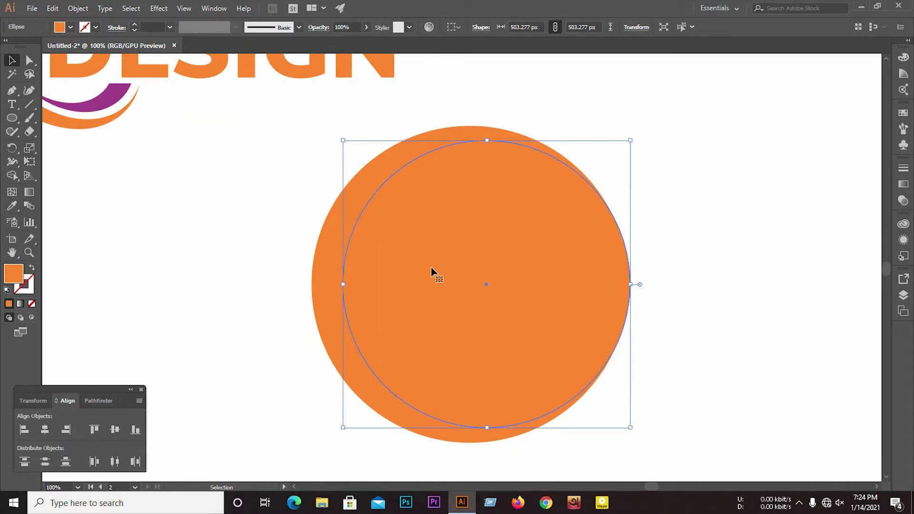
pyautogui.press('Right')
pyautogui.press('Right')
pyautogui.press('Right')
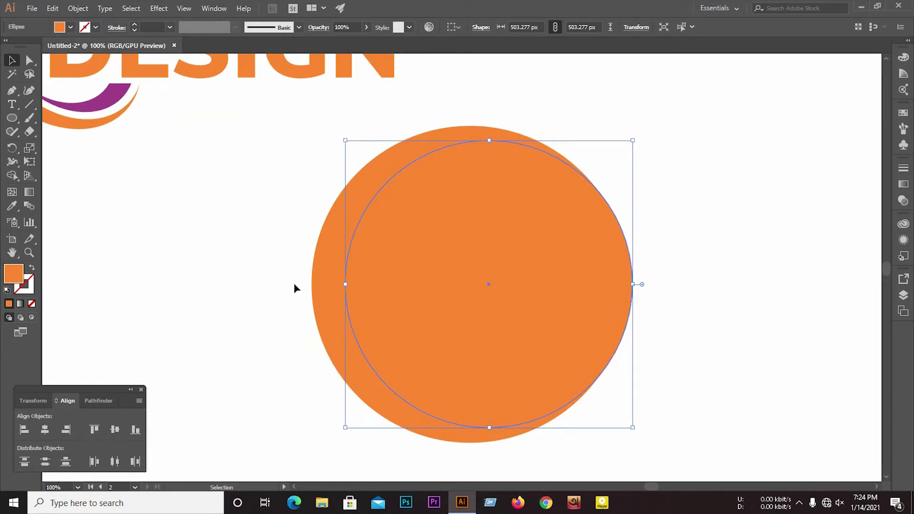
pyautogui.moveTo(219, 227); pyautogui.dragTo(904, 377)
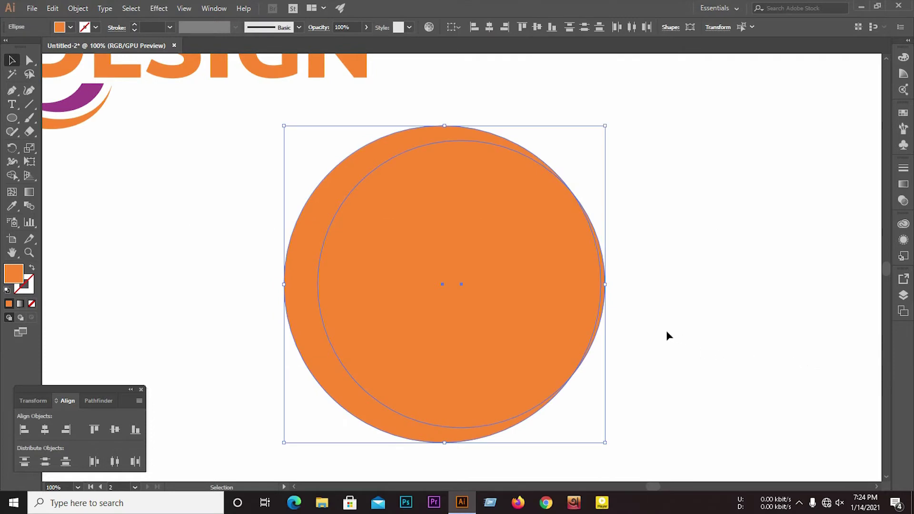
# - Group the two circles, then ungroup them so each is separate
pyautogui.click(96, 401)
pyautogui.hotkey('ctrl', 'g')
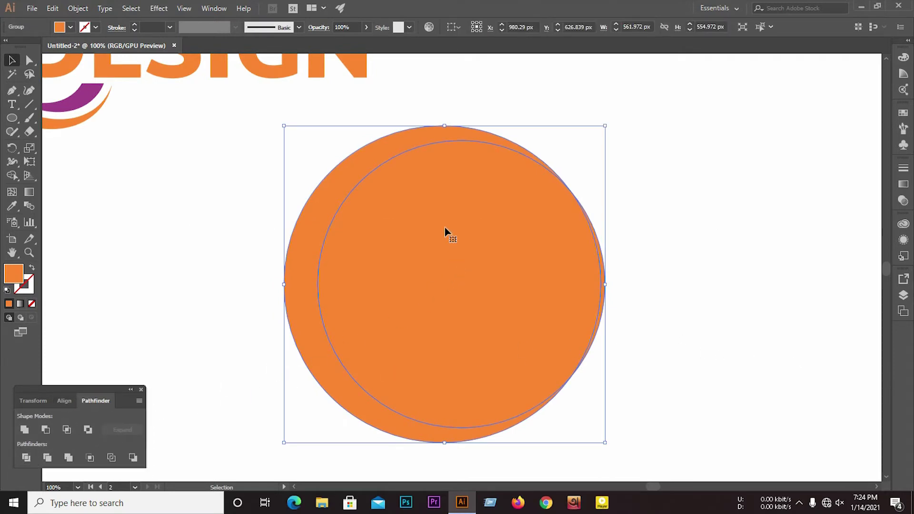
pyautogui.rightClick(442, 211)
pyautogui.click(465, 293)
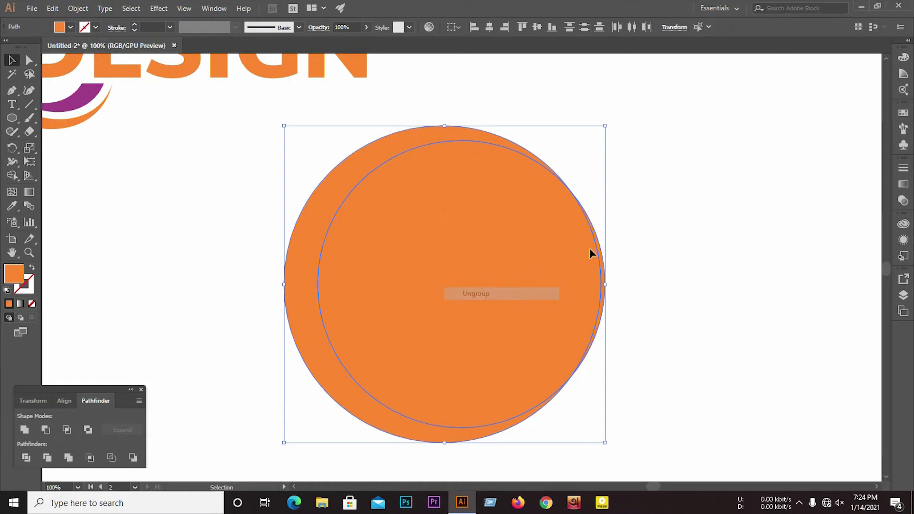
# - Select only the inner orange circle of the pair
pyautogui.click(673, 268)
pyautogui.click(565, 298)
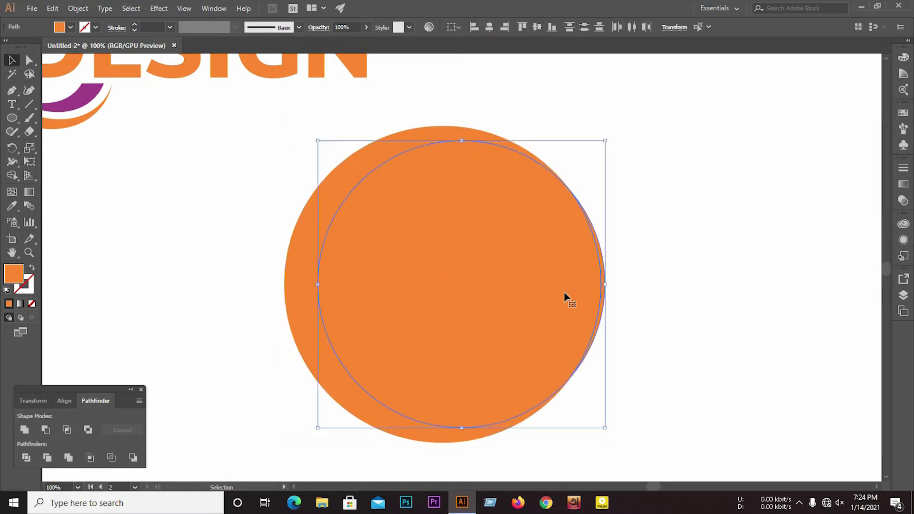
pyautogui.scroll(1, 572, 297)
pyautogui.click(650, 279)
pyautogui.click(495, 297)
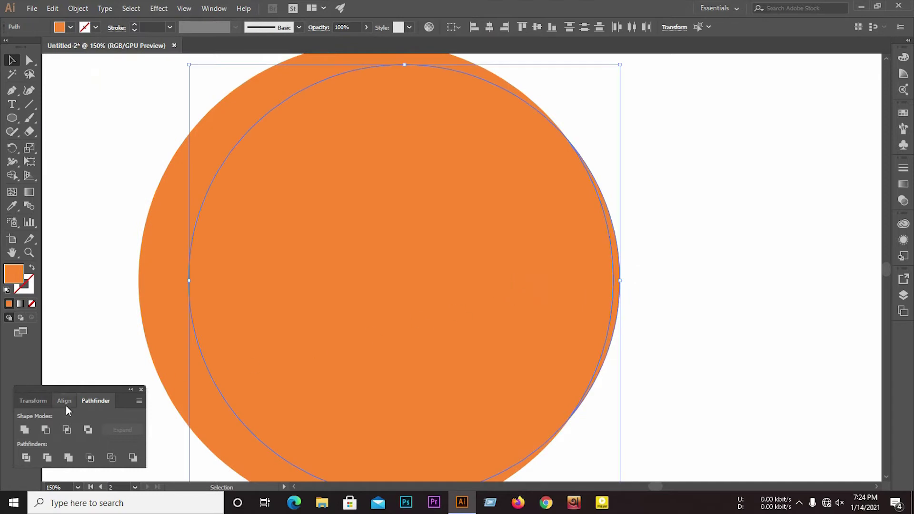
pyautogui.scroll(-1, 379, 403)
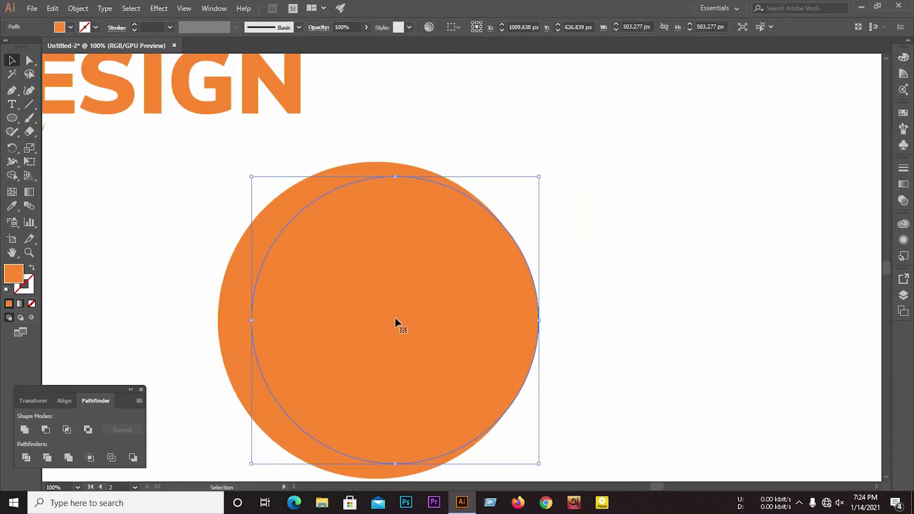
pyautogui.scroll(-1, 390, 313)
pyautogui.click(571, 261)
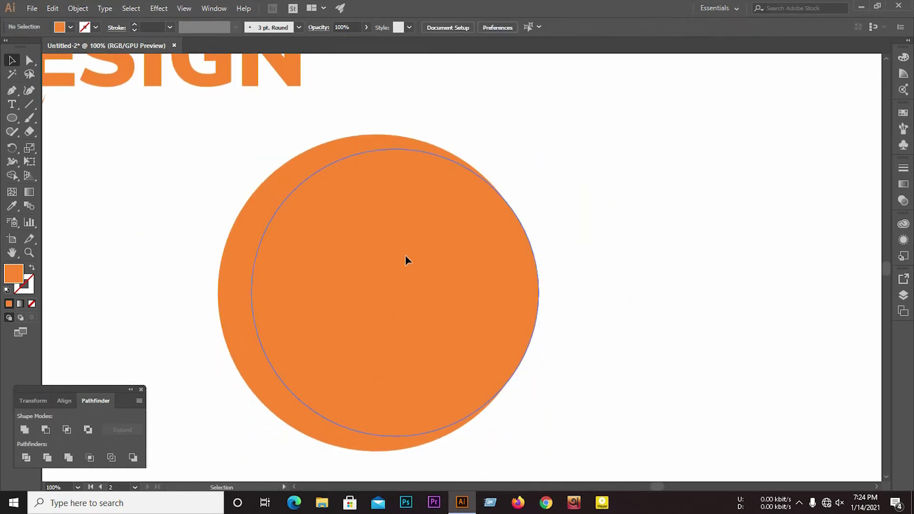
pyautogui.click(408, 259)
# - Shrink the inner circle to open a white gap, and place a duplicate back over it
pyautogui.moveTo(542, 151); pyautogui.dragTo(540, 165)
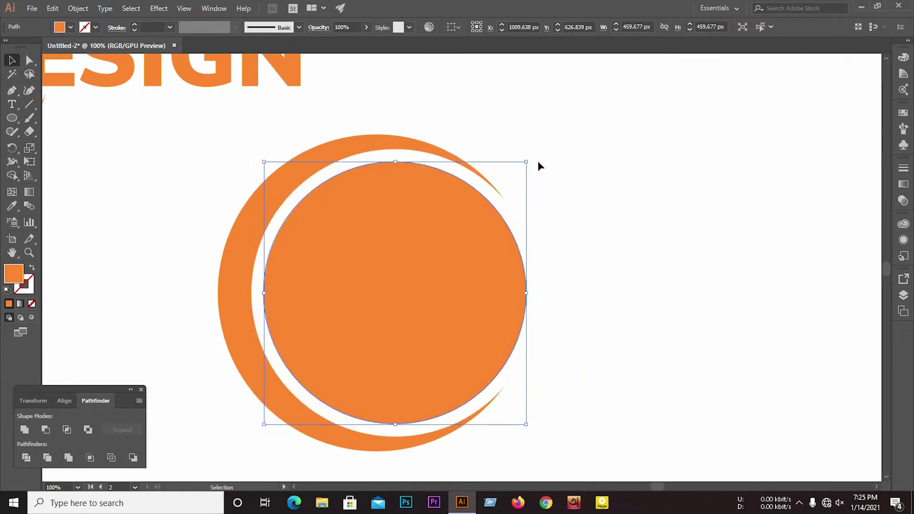
pyautogui.click(569, 235)
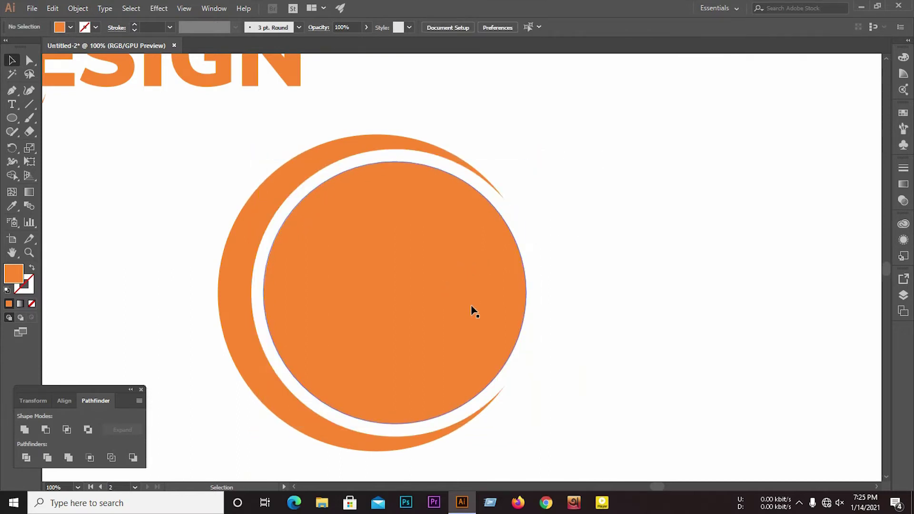
pyautogui.moveTo(388, 275)
pyautogui.mouseDown()
pyautogui.moveTo(662, 227)
pyautogui.moveTo(380, 303)
pyautogui.mouseUp()
pyautogui.click(543, 107)
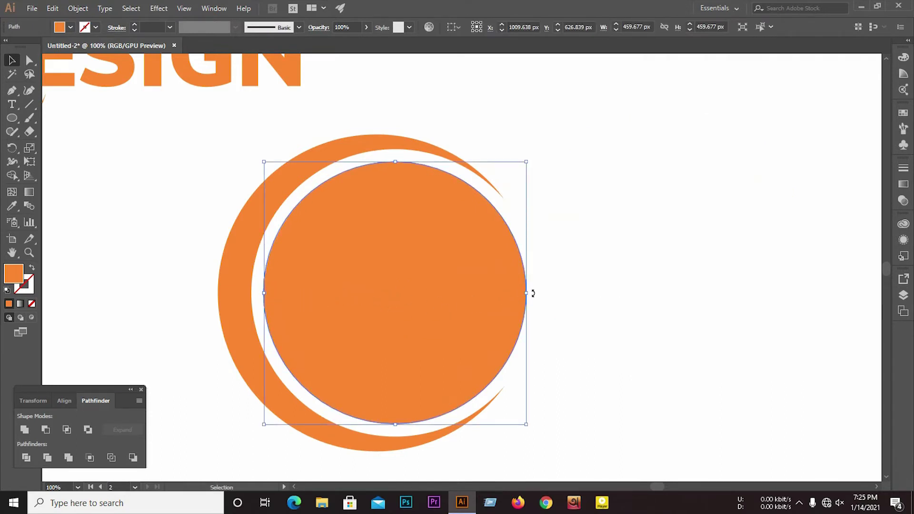
# - Scale the copy to 412.2 px, nudge it slightly left, and select all circle shapes
pyautogui.moveTo(527, 295)
pyautogui.mouseDown()
pyautogui.moveTo(494, 305)
pyautogui.moveTo(502, 305)
pyautogui.mouseUp()
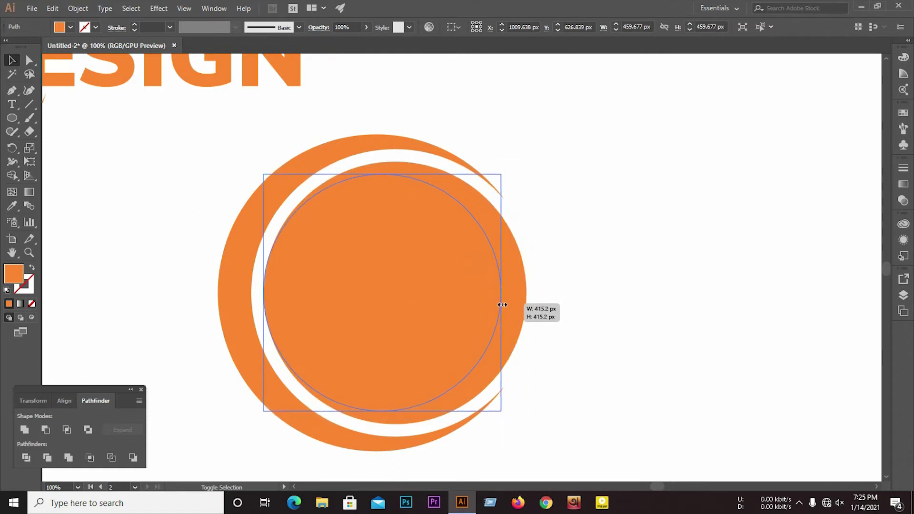
pyautogui.moveTo(502, 304); pyautogui.dragTo(499, 305)
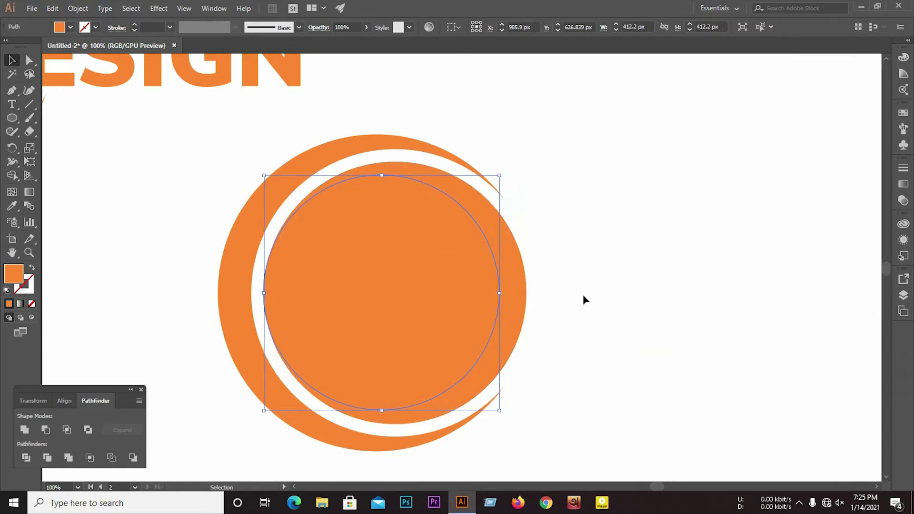
pyautogui.press('Left')
pyautogui.press('Left')
pyautogui.press('Left')
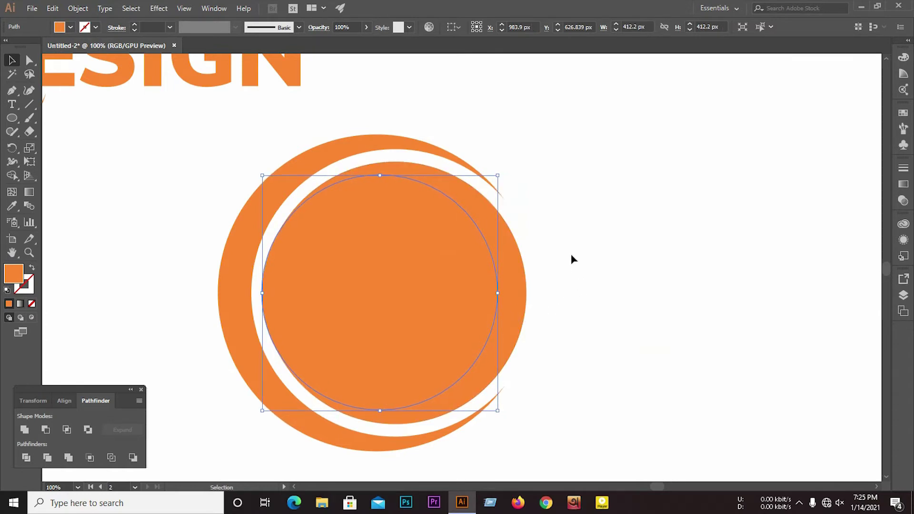
pyautogui.press('Left')
pyautogui.moveTo(643, 301); pyautogui.dragTo(86, 300)
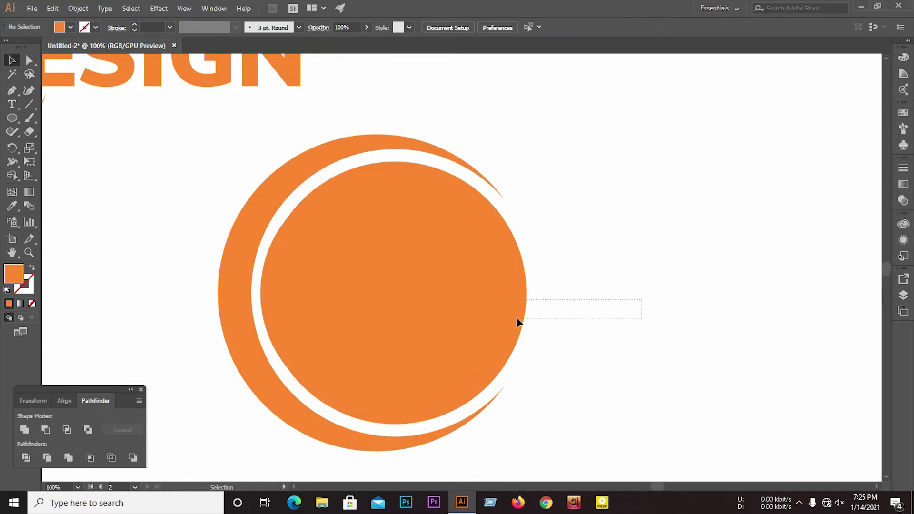
# - Divide the overlapping circles with Pathfinder and ungroup the resulting pieces
pyautogui.click(26, 457)
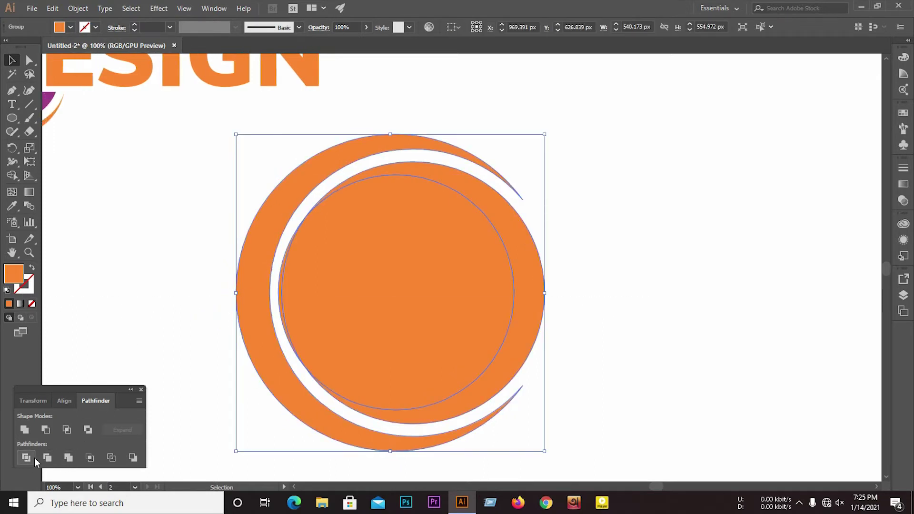
pyautogui.rightClick(349, 242)
pyautogui.click(382, 320)
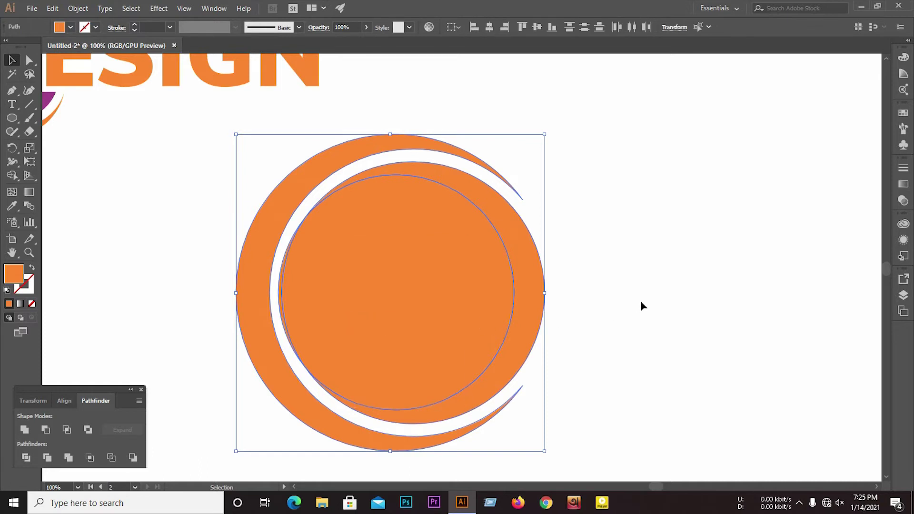
pyautogui.click(641, 301)
# - Delete the filled centre circle and the thin leftover sliver, leaving the ring pieces
pyautogui.click(417, 299)
pyautogui.press('Delete')
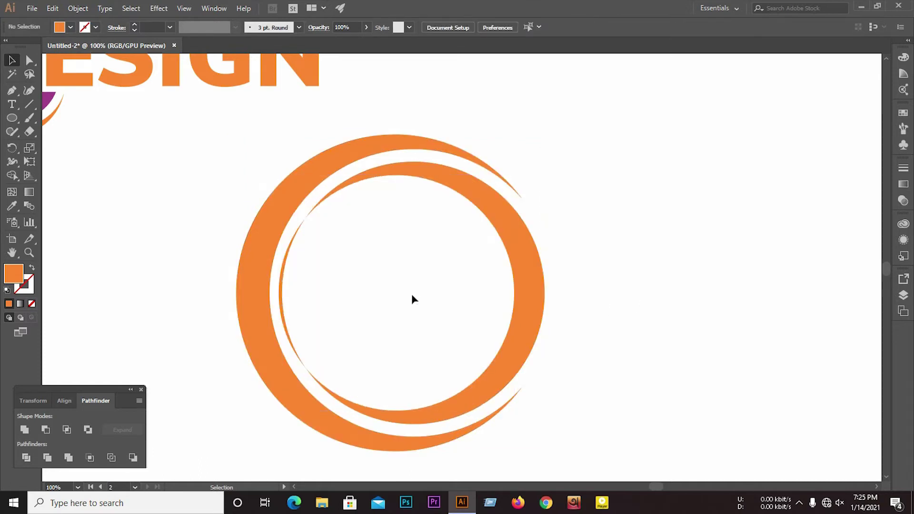
pyautogui.click(288, 269)
pyautogui.press('Delete')
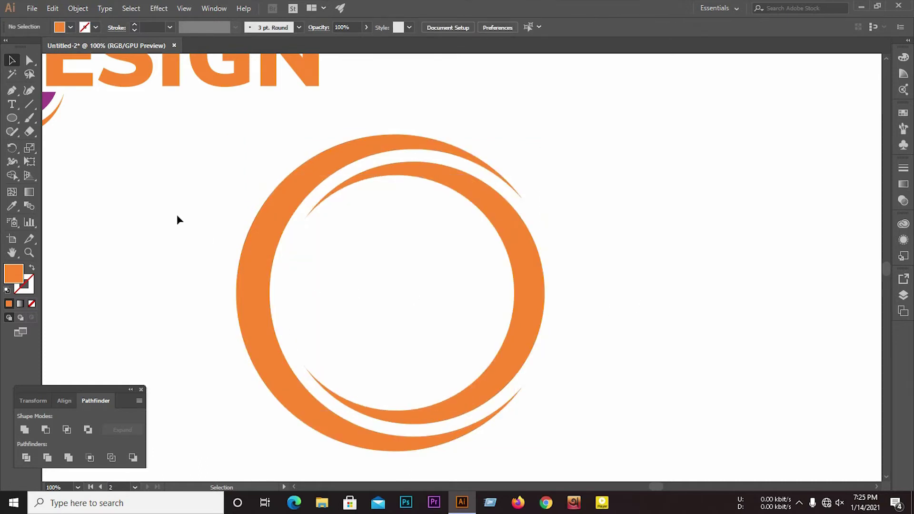
pyautogui.moveTo(200, 139); pyautogui.dragTo(629, 389)
pyautogui.keyDown('alt'); pyautogui.scroll(-2, 563, 363); pyautogui.keyUp('alt')
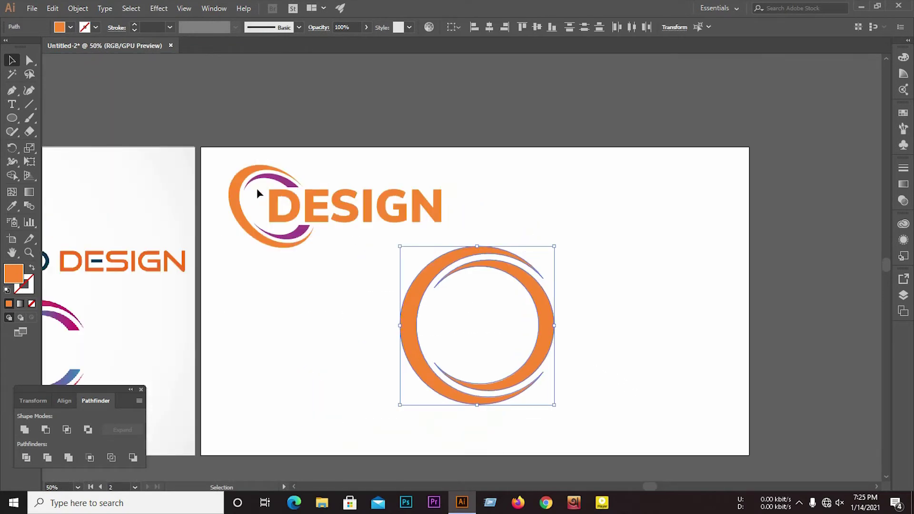
pyautogui.keyDown('alt'); pyautogui.scroll(1, 523, 343); pyautogui.keyUp('alt')
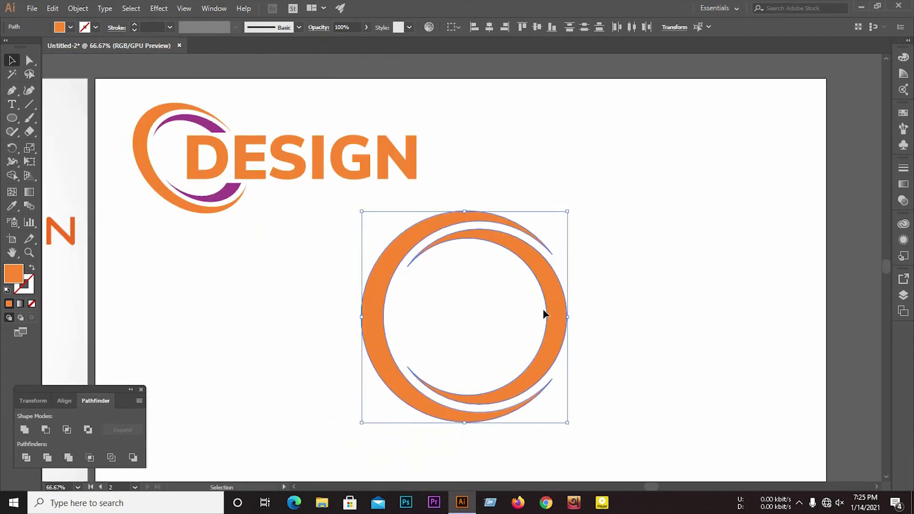
pyautogui.keyDown('alt'); pyautogui.scroll(1, 501, 342); pyautogui.keyUp('alt')
# - Colour the inner crescent with the purple arc's colour, then select both crescents
pyautogui.click(581, 271)
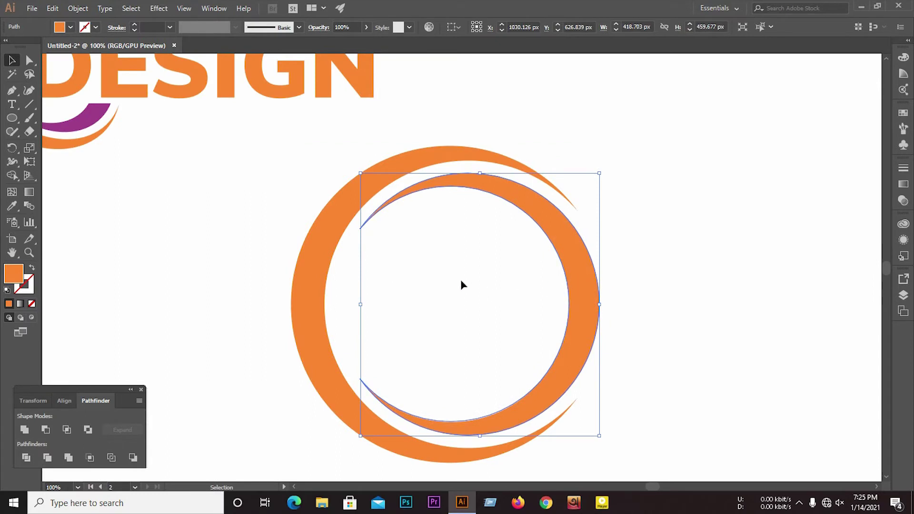
pyautogui.click(12, 206)
pyautogui.click(93, 112)
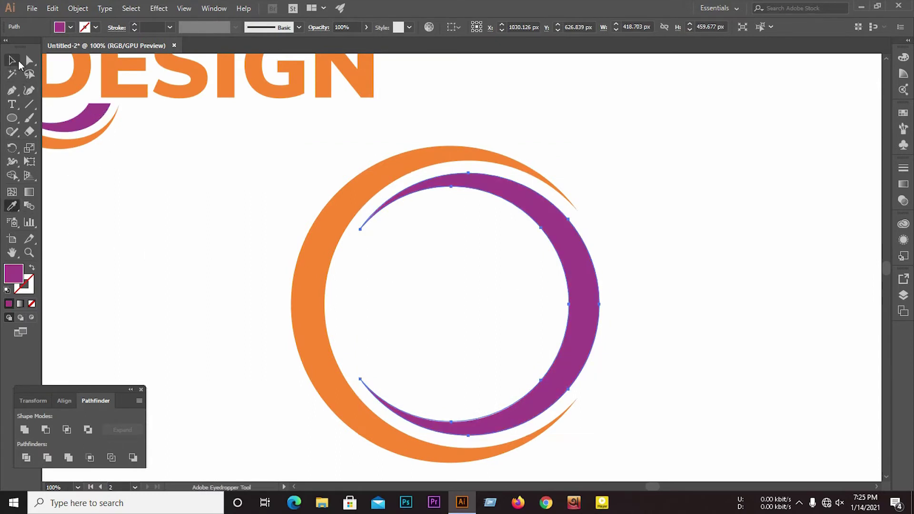
pyautogui.click(12, 60)
pyautogui.moveTo(210, 179); pyautogui.dragTo(546, 393)
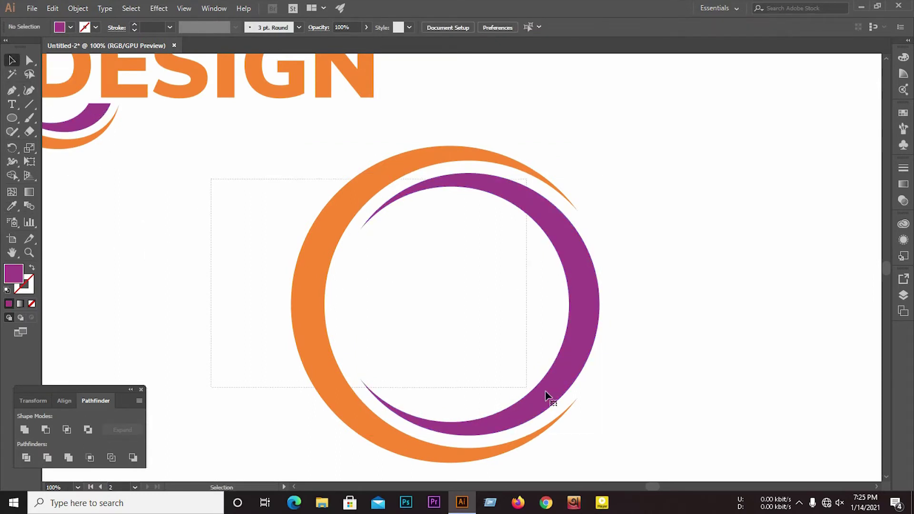
pyautogui.scroll(-2, 370, 244)
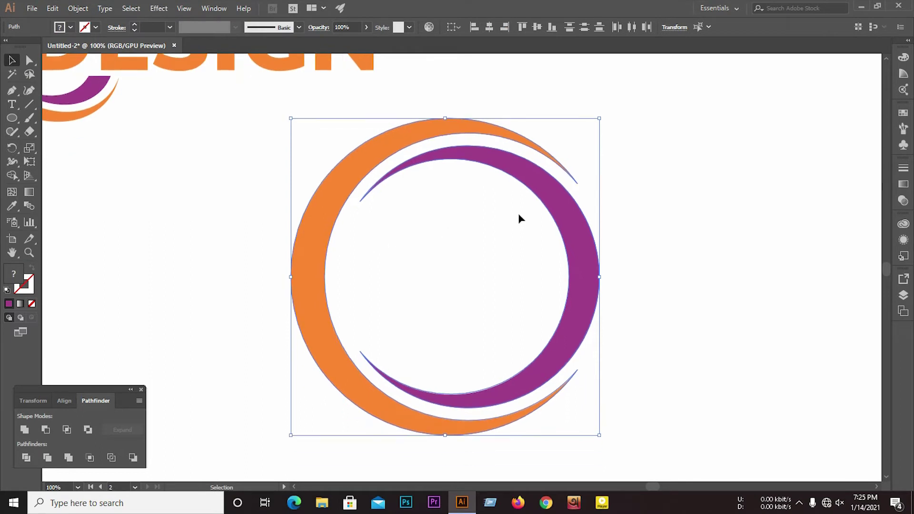
# - Apply a -17° horizontal shear to both crescents with preview on
pyautogui.rightClick(558, 198)
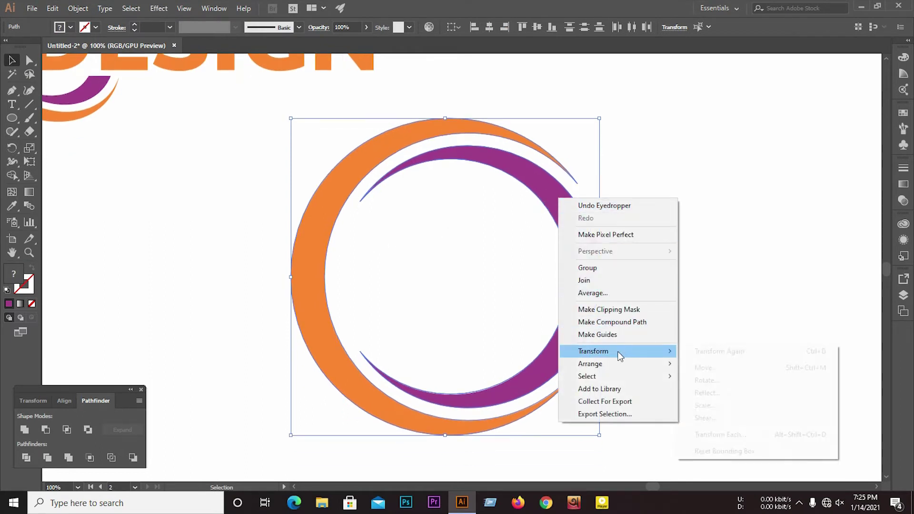
pyautogui.moveTo(593, 350)
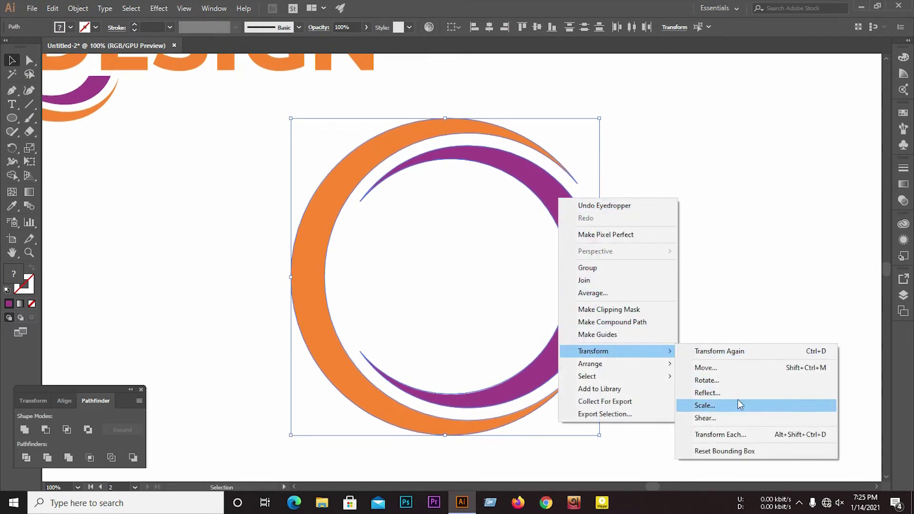
pyautogui.click(736, 421)
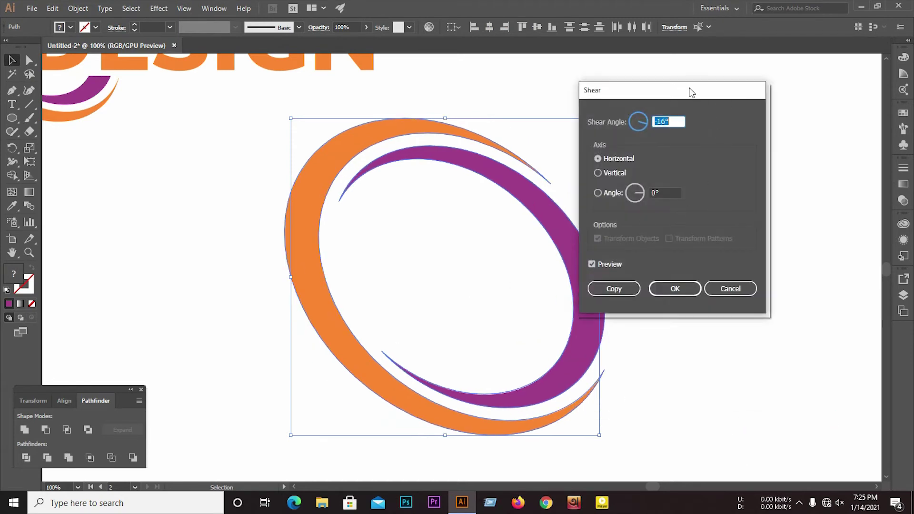
pyautogui.moveTo(690, 89); pyautogui.dragTo(769, 91)
pyautogui.click(699, 268)
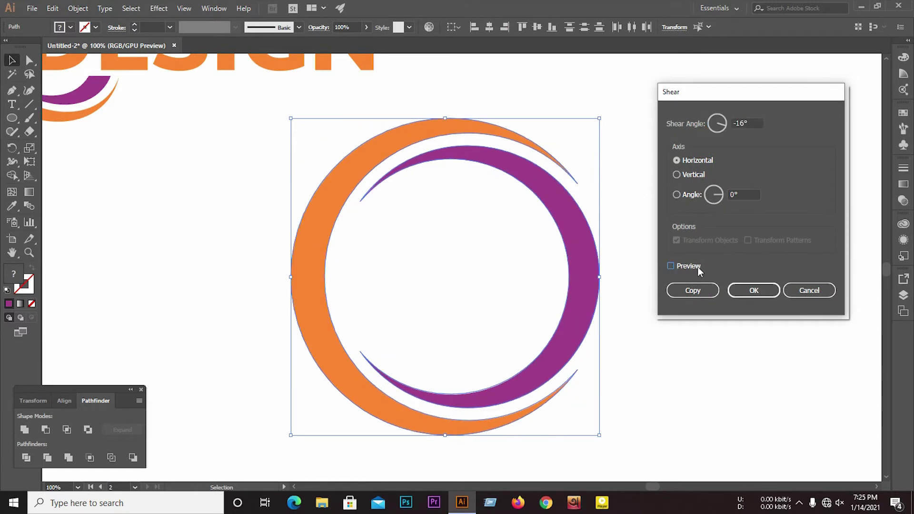
pyautogui.click(690, 267)
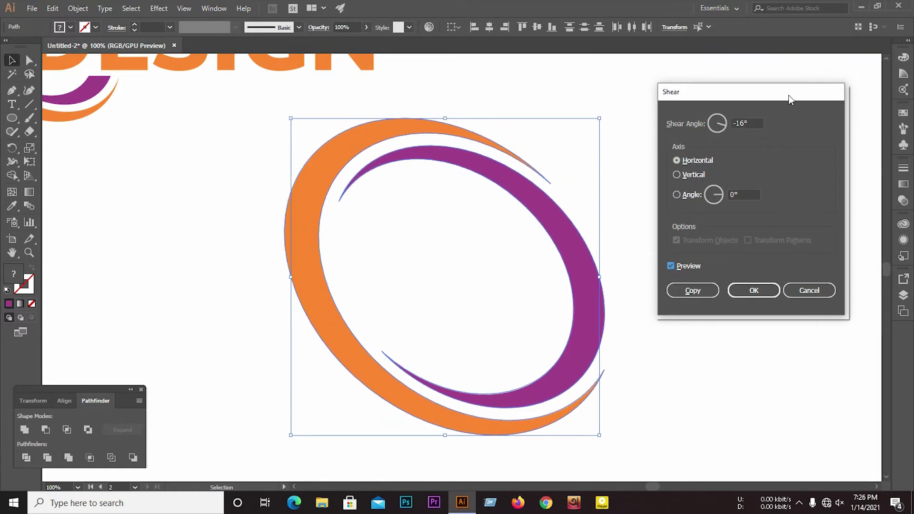
pyautogui.moveTo(788, 95); pyautogui.dragTo(799, 147)
pyautogui.click(761, 176)
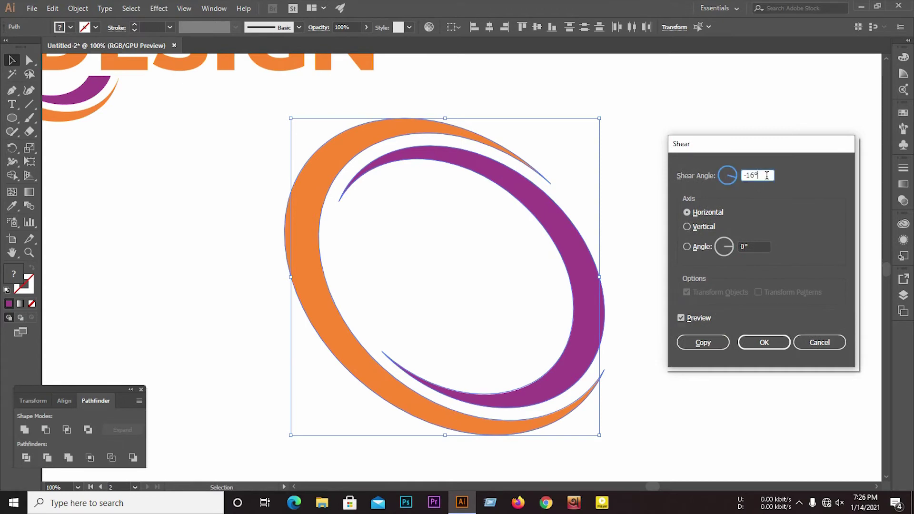
pyautogui.press('Down')
pyautogui.press('Up')
pyautogui.press('Down')
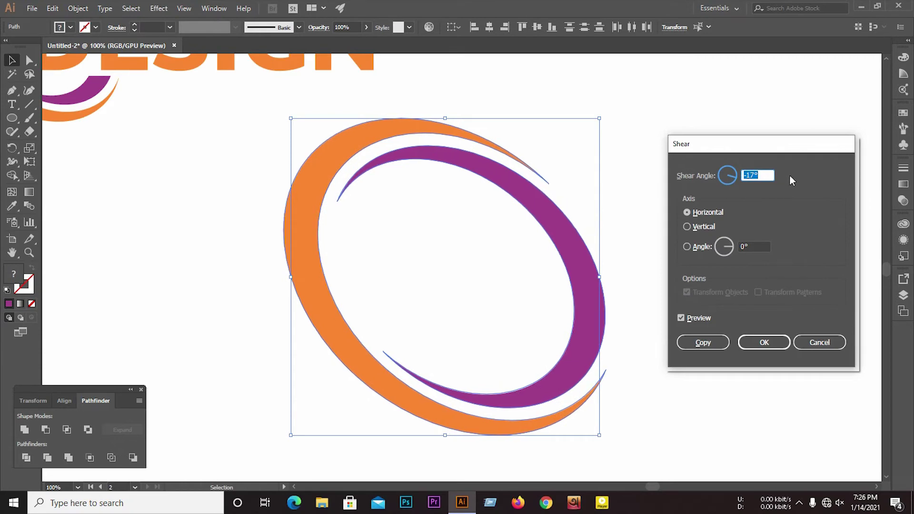
pyautogui.click(764, 342)
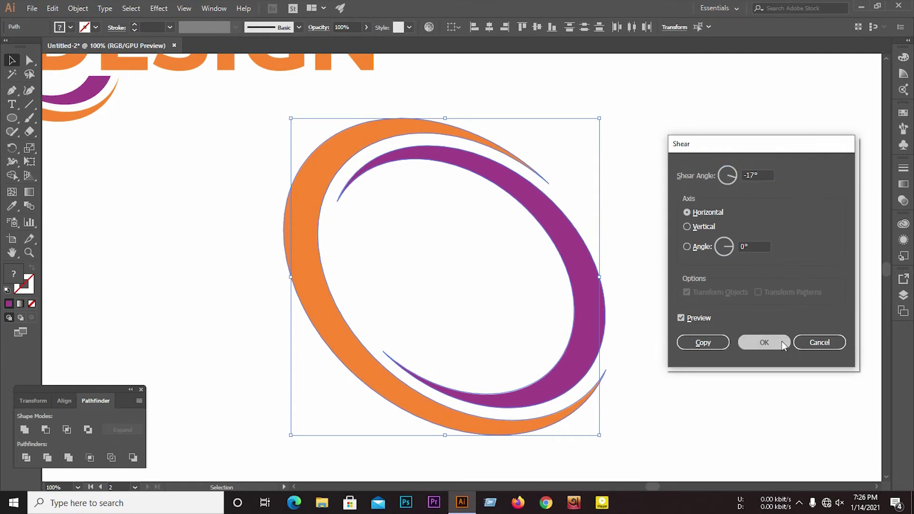
# - Duplicate the orange DESIGN wordmark from the corner logo and drop the copy across the slanted ring
pyautogui.click(618, 311)
pyautogui.scroll(-2, 417, 341)
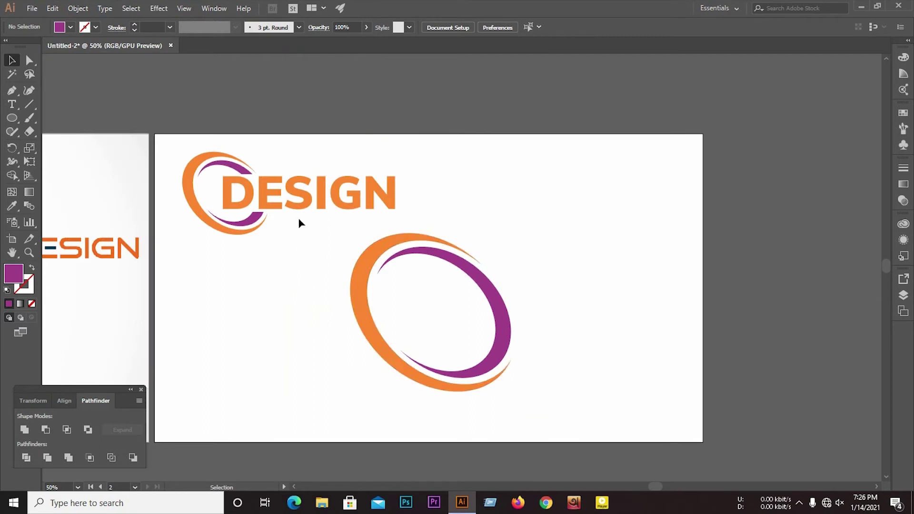
pyautogui.click(261, 199)
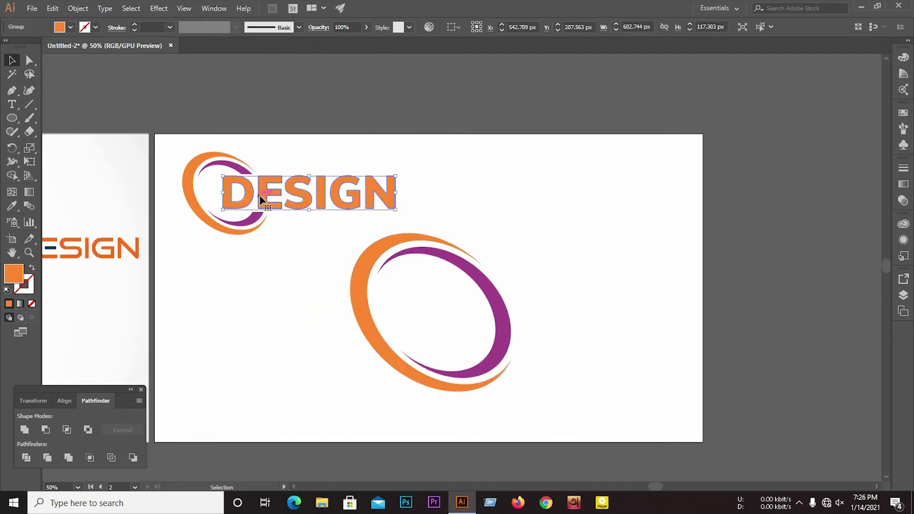
pyautogui.moveTo(261, 199)
pyautogui.mouseDown()
pyautogui.moveTo(651, 170)
pyautogui.moveTo(481, 180)
pyautogui.mouseUp()
pyautogui.click(596, 321)
pyautogui.scroll(1, 497, 301)
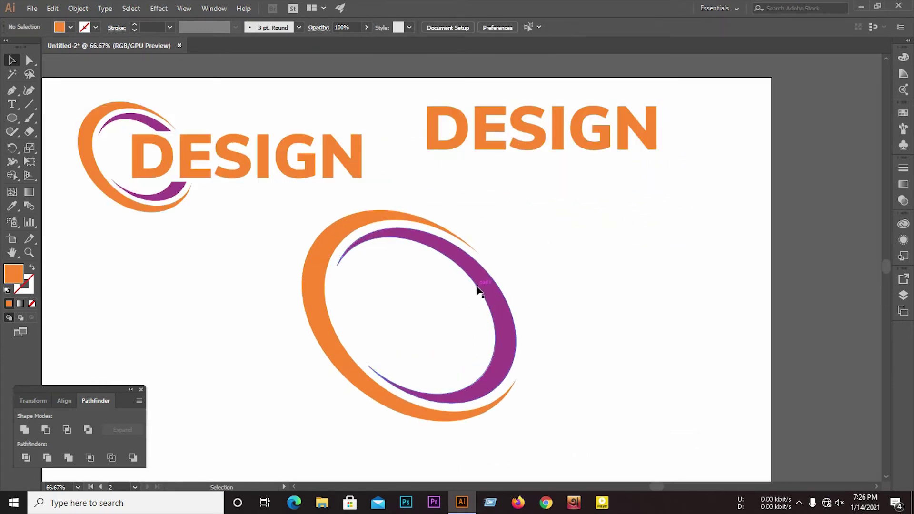
pyautogui.moveTo(491, 143)
pyautogui.mouseDown()
pyautogui.moveTo(476, 328)
pyautogui.moveTo(440, 303)
pyautogui.mouseUp()
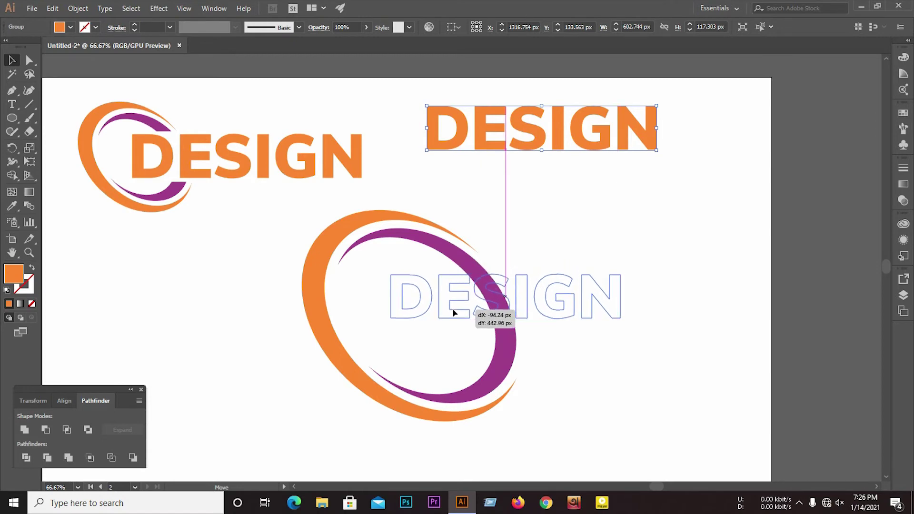
pyautogui.moveTo(441, 303); pyautogui.dragTo(457, 322)
pyautogui.click(324, 265)
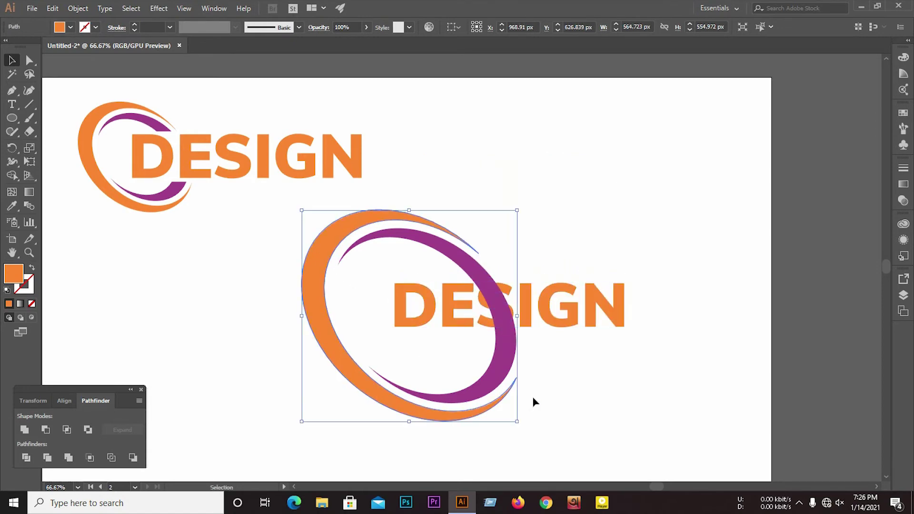
# - Undo an accidental resize and group the orange and purple swooshes together
pyautogui.moveTo(519, 420); pyautogui.dragTo(500, 399)
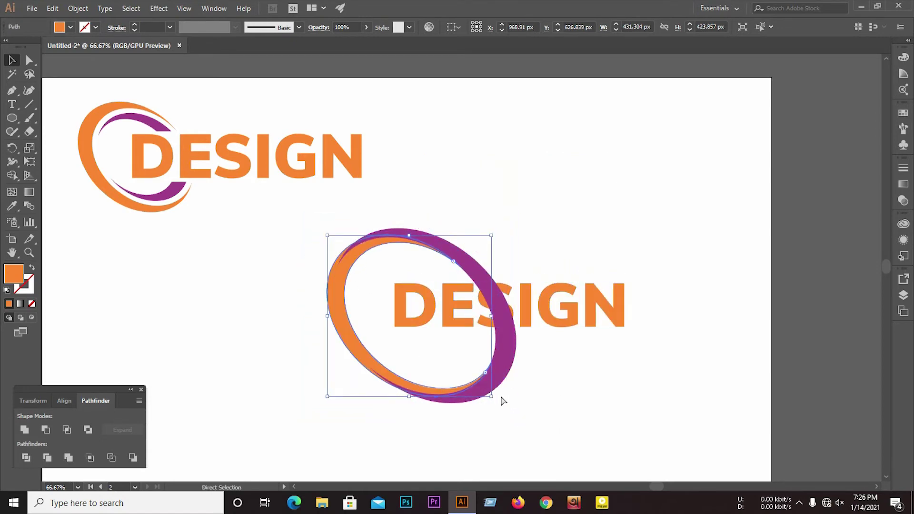
pyautogui.hotkey('ctrl', 'z')
pyautogui.click(457, 202)
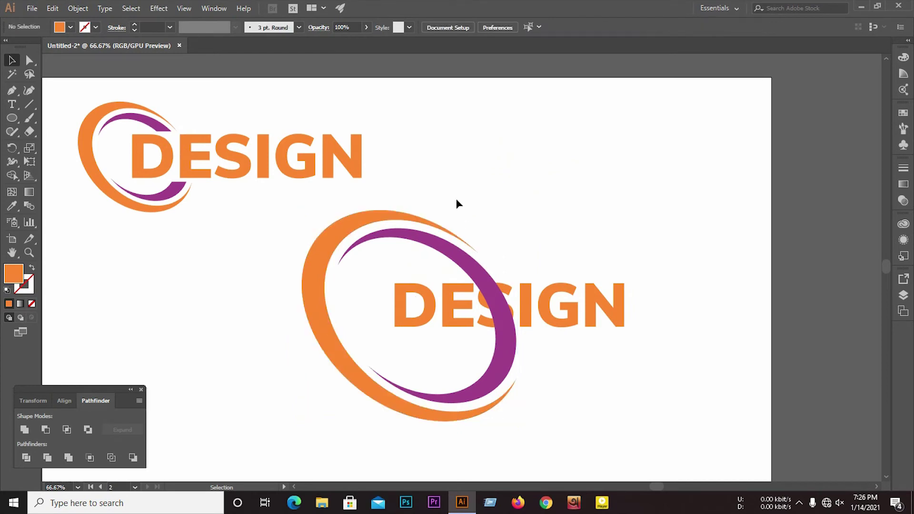
pyautogui.click(436, 244)
pyautogui.rightClick(436, 244)
pyautogui.click(472, 312)
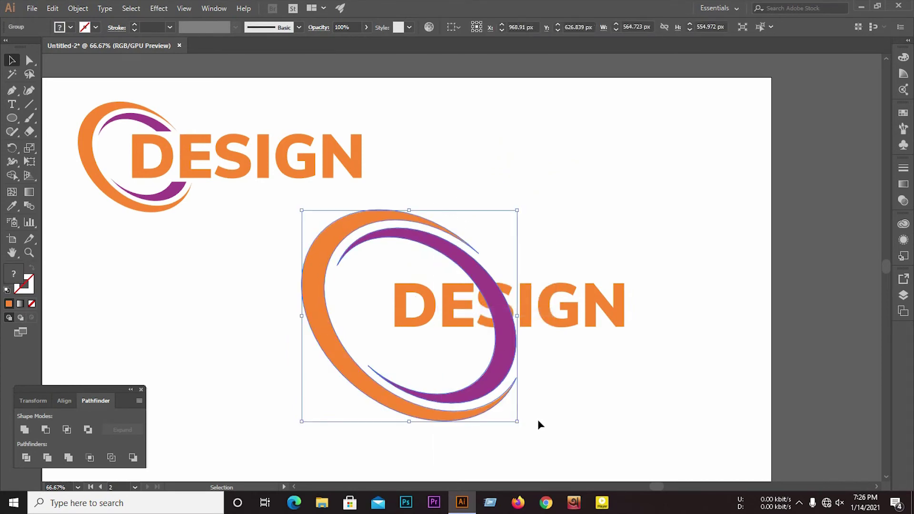
# - Scale the swoosh group down and adjust it so the purple swoosh crosses the D and E
pyautogui.moveTo(518, 427)
pyautogui.mouseDown()
pyautogui.moveTo(470, 356)
pyautogui.moveTo(472, 363)
pyautogui.mouseUp()
pyautogui.scroll(1, 483, 387)
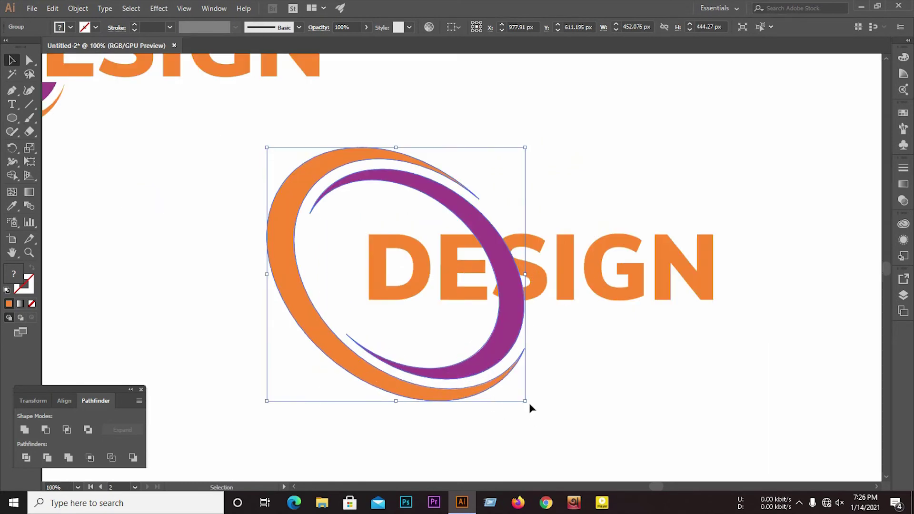
pyautogui.moveTo(530, 402); pyautogui.dragTo(497, 375)
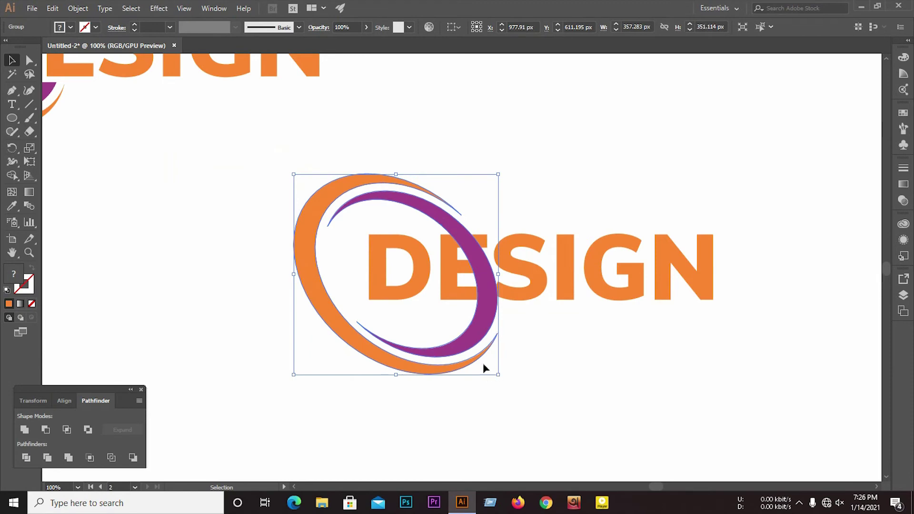
pyautogui.scroll(1, 461, 344)
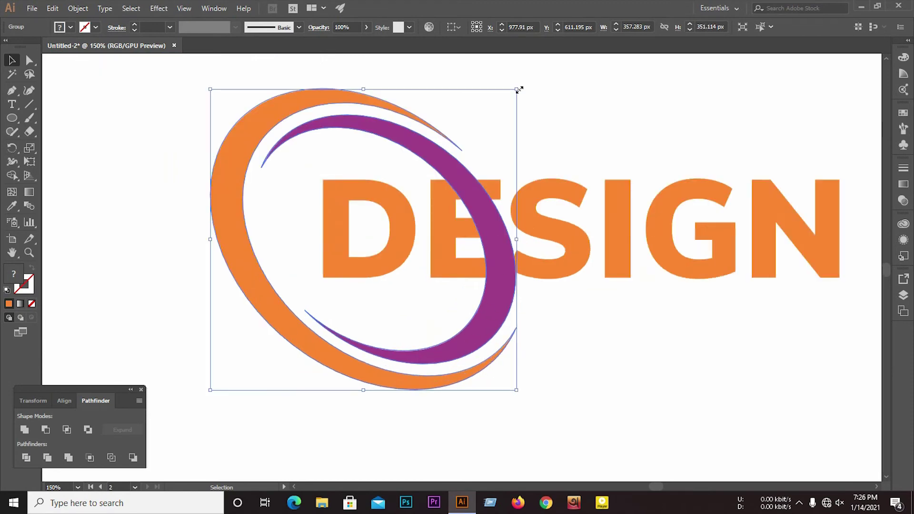
pyautogui.moveTo(515, 89); pyautogui.dragTo(494, 112)
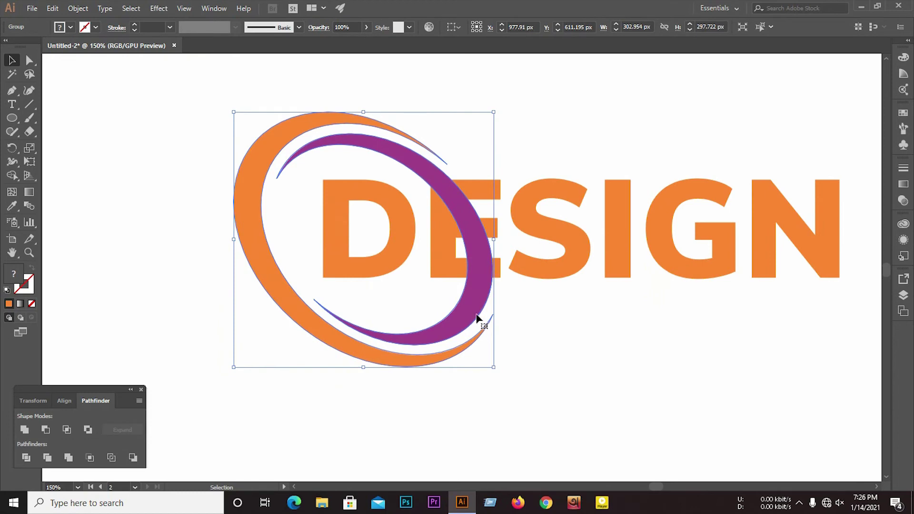
pyautogui.moveTo(478, 314); pyautogui.dragTo(479, 325)
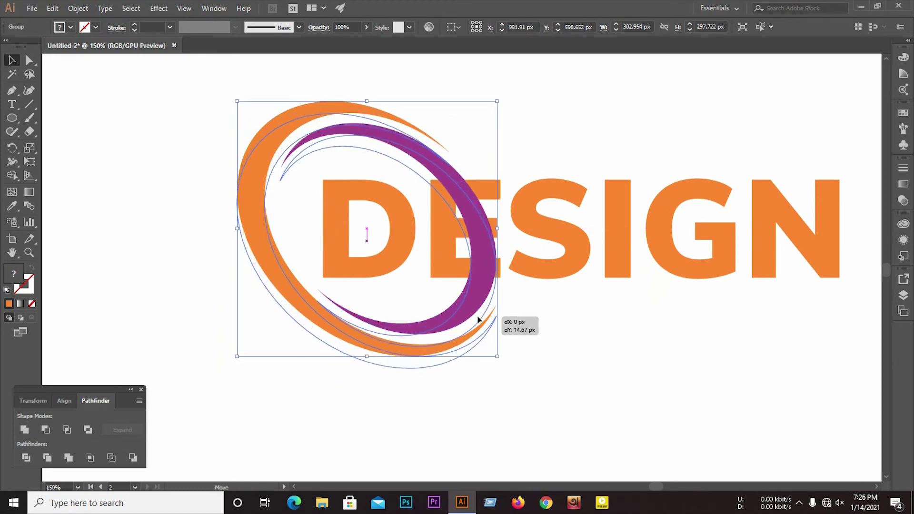
pyautogui.moveTo(497, 369); pyautogui.dragTo(508, 379)
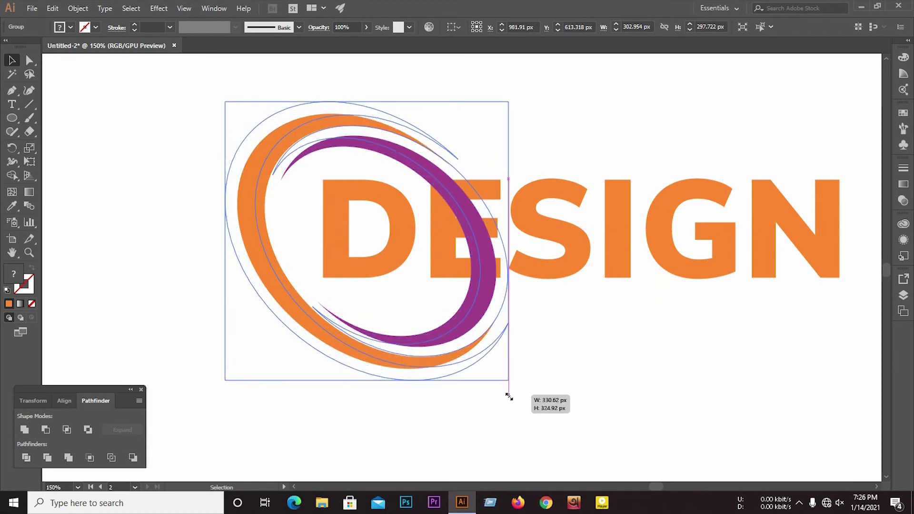
pyautogui.click(567, 353)
pyautogui.scroll(-1, 332, 351)
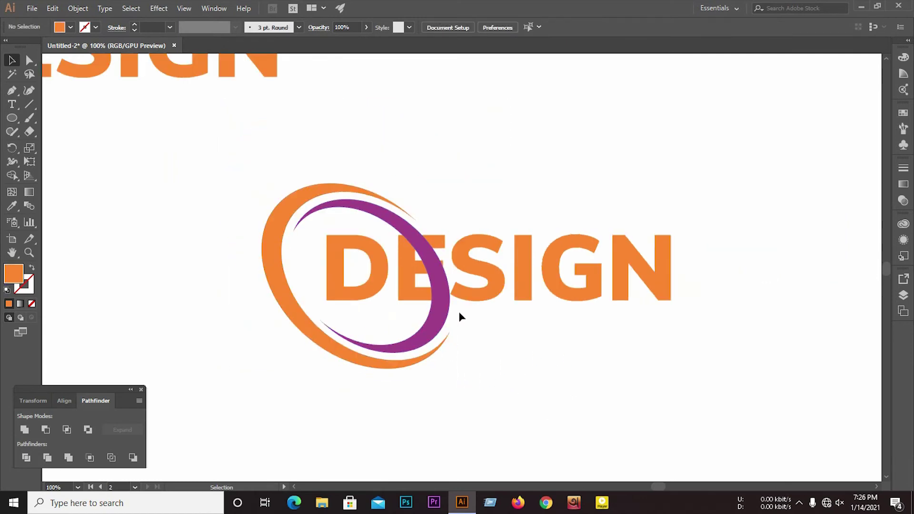
# - Bring the DESIGN wordmark to the front, above the swooshes
pyautogui.click(484, 287)
pyautogui.rightClick(485, 287)
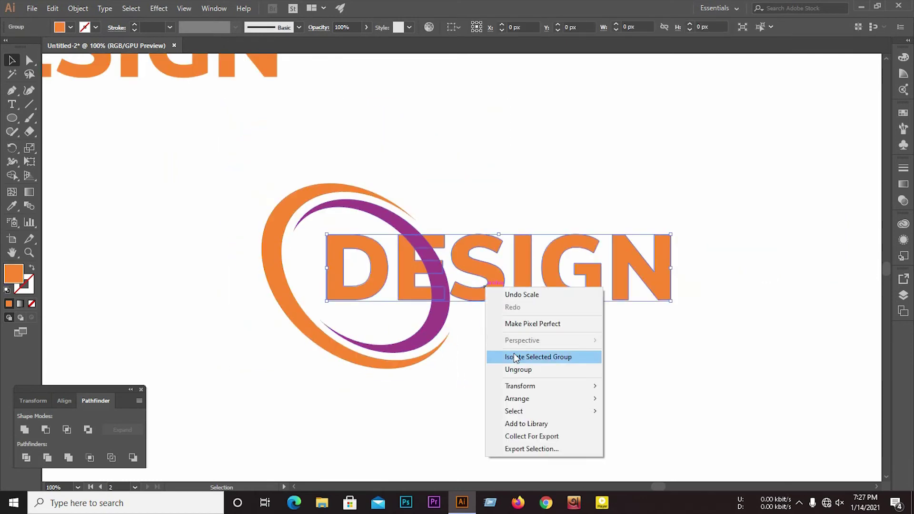
pyautogui.moveTo(518, 399)
pyautogui.click(631, 399)
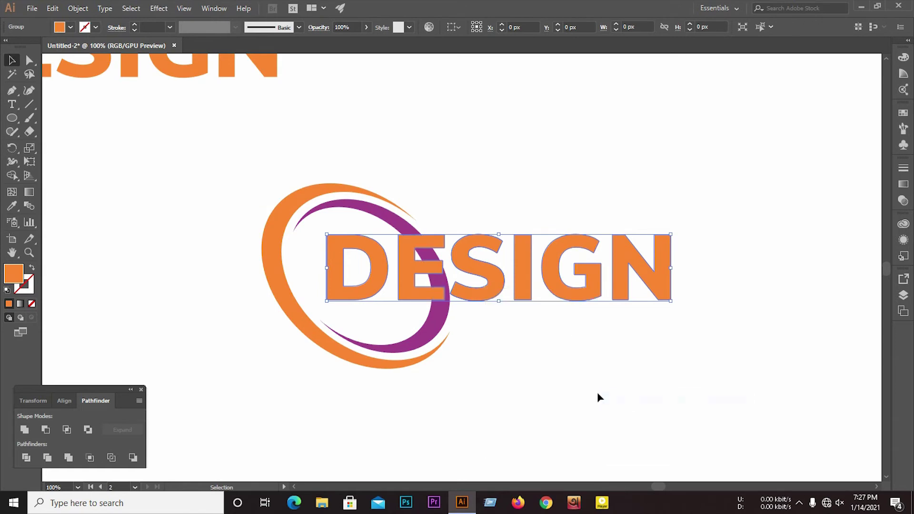
pyautogui.click(597, 392)
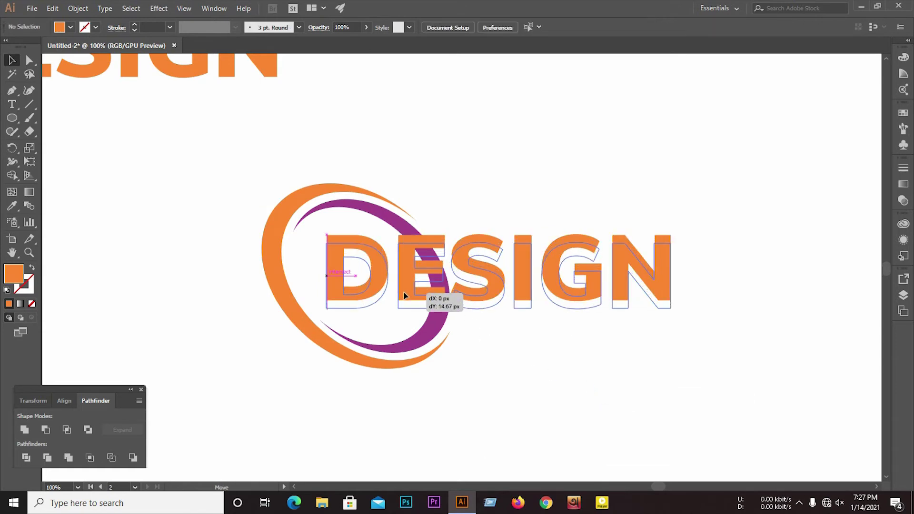
# - Move the DESIGN wordmark about 14.67 px lower within the swoosh ring
pyautogui.moveTo(403, 284); pyautogui.dragTo(403, 292)
pyautogui.click(496, 366)
pyautogui.click(433, 339)
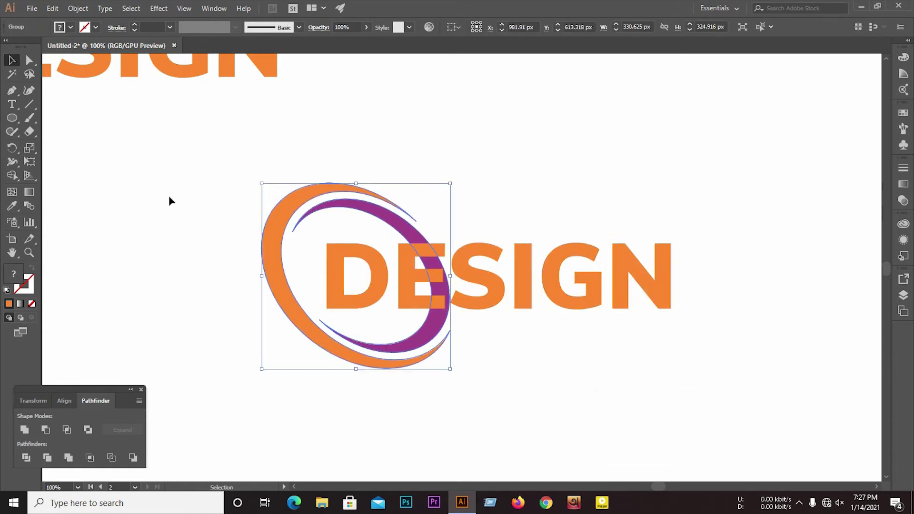
pyautogui.click(391, 420)
pyautogui.click(372, 276)
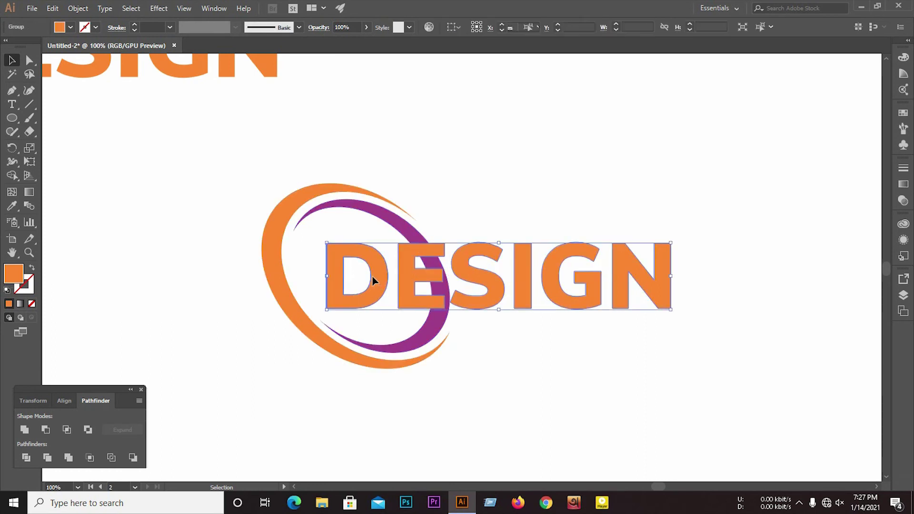
pyautogui.click(29, 104)
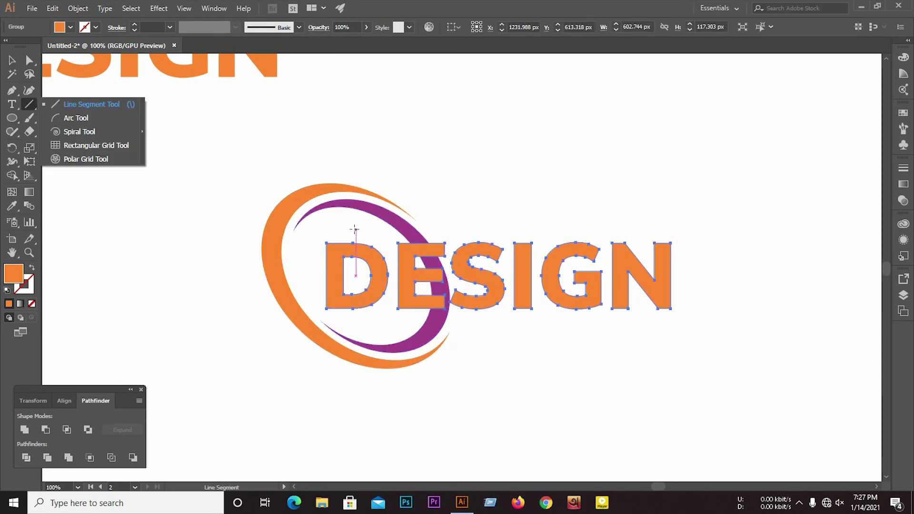
# - Draw horizontal cutting lines above and below the DESIGN text, then select all logo pieces
pyautogui.moveTo(334, 231); pyautogui.dragTo(585, 230)
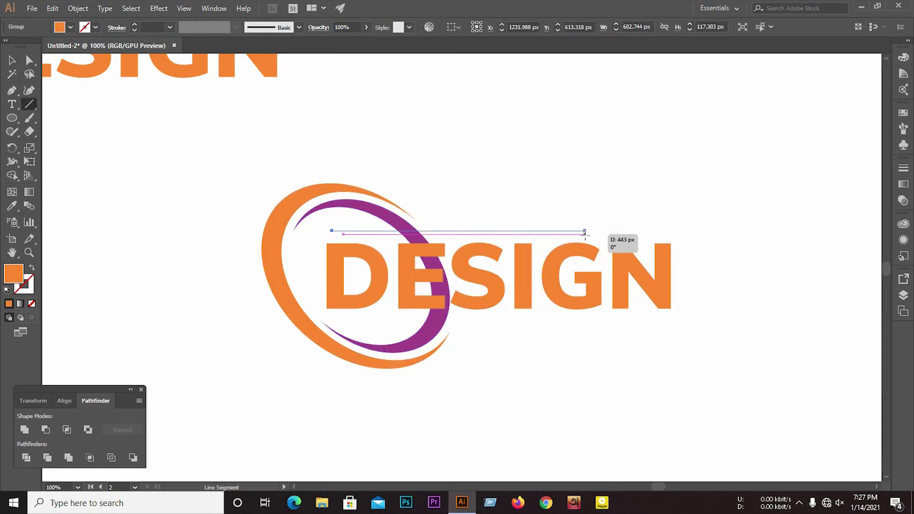
pyautogui.moveTo(343, 318); pyautogui.dragTo(674, 318)
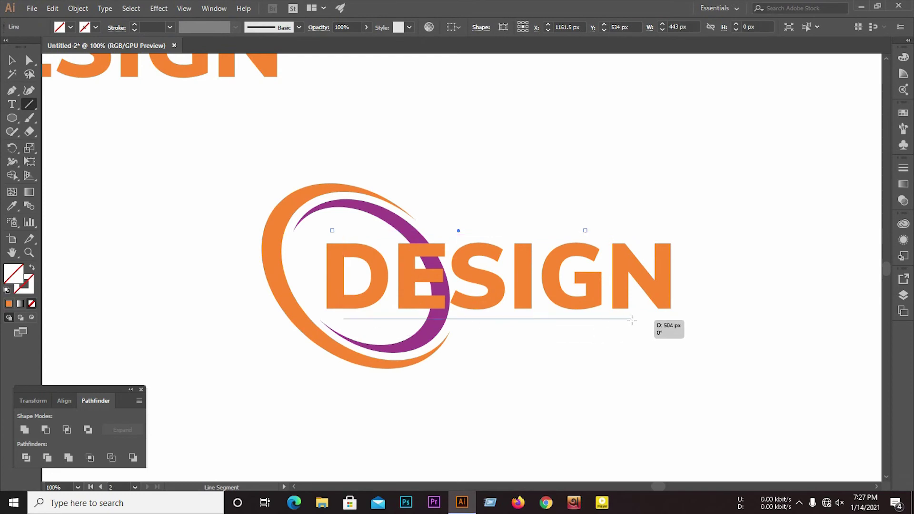
pyautogui.click(12, 60)
pyautogui.moveTo(172, 170); pyautogui.dragTo(684, 349)
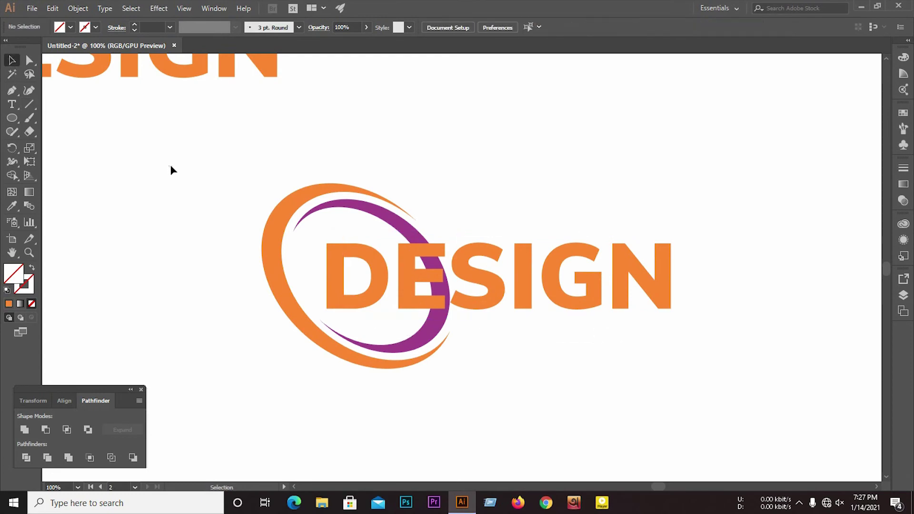
pyautogui.scroll(1, 403, 312)
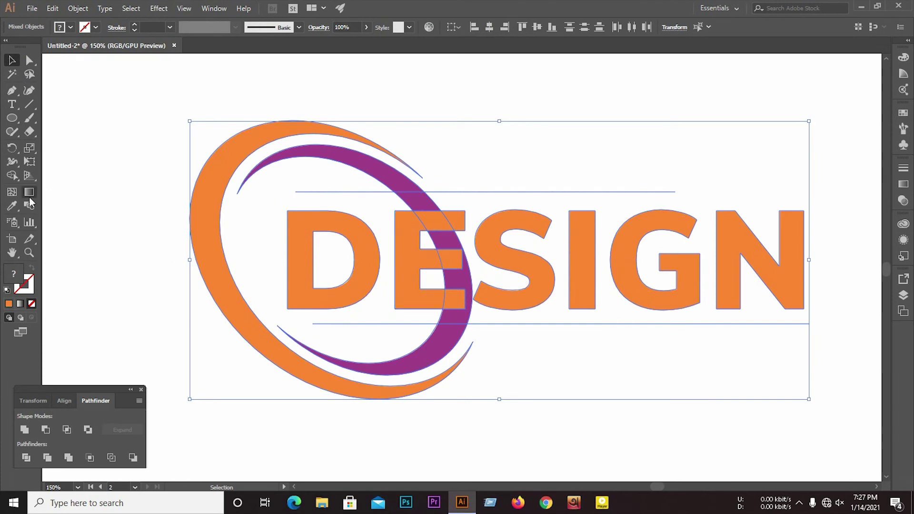
pyautogui.click(11, 175)
# - Use Shape Builder erase mode to remove the purple swoosh pieces crossing the E's middle and top
pyautogui.moveTo(16, 174); pyautogui.dragTo(101, 183)
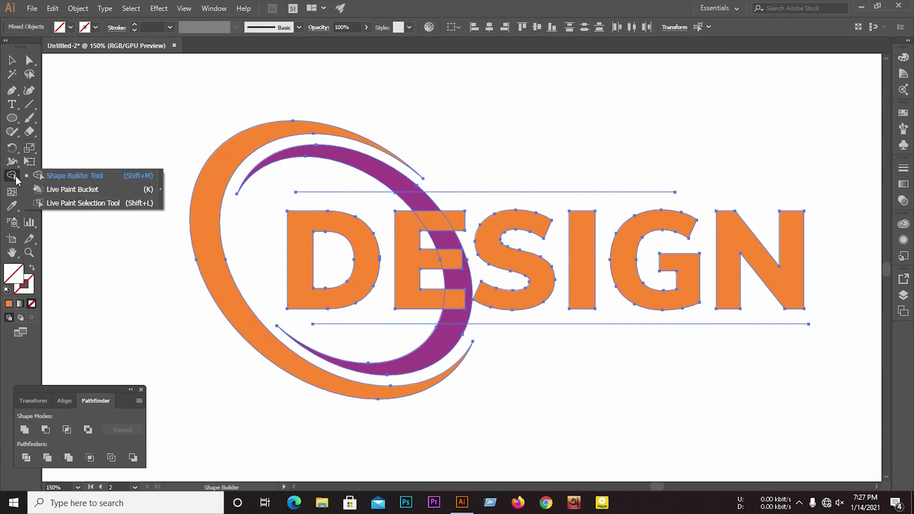
pyautogui.scroll(1, 469, 254)
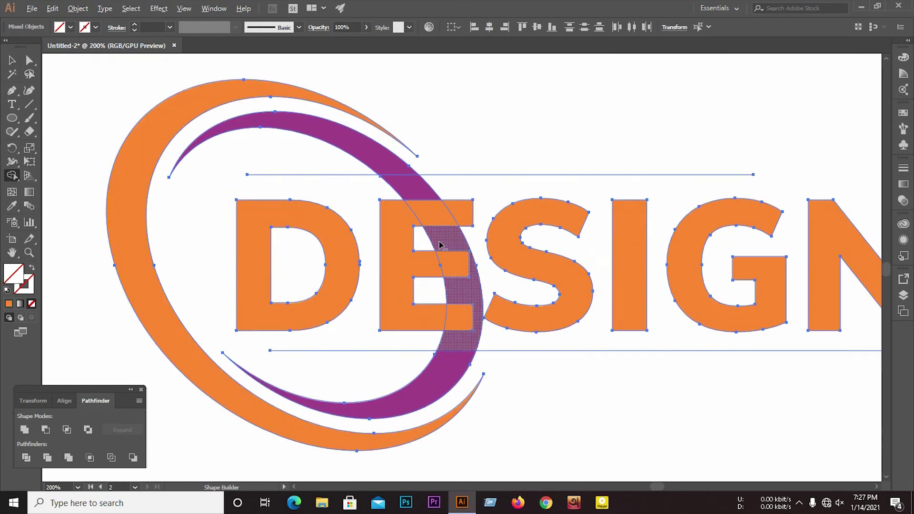
pyautogui.scroll(1, 458, 248)
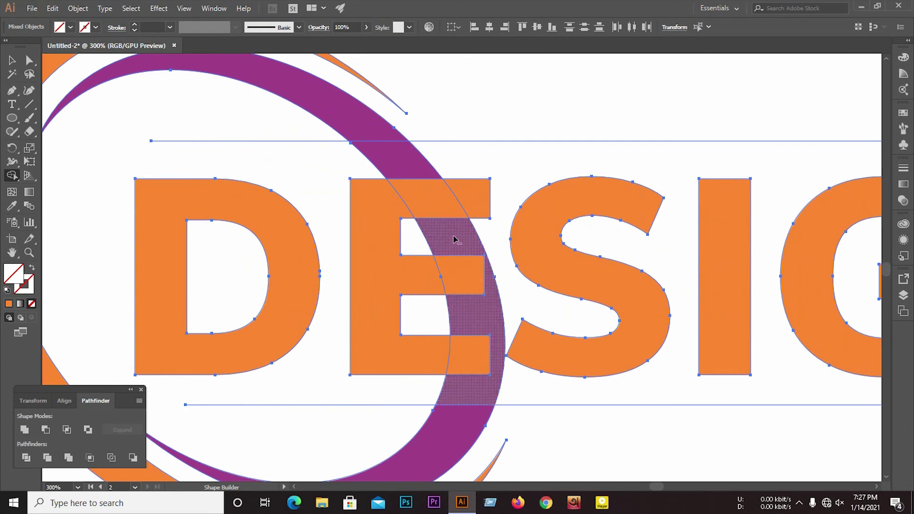
pyautogui.keyDown('alt'); pyautogui.click(455, 240); pyautogui.keyUp('alt')
pyautogui.keyDown('alt'); pyautogui.click(400, 161); pyautogui.keyUp('alt')
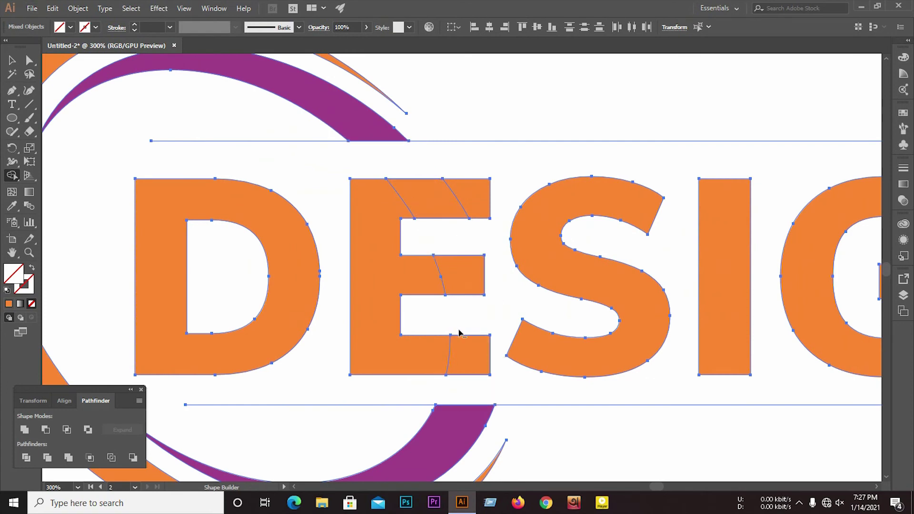
pyautogui.scroll(-1, 495, 378)
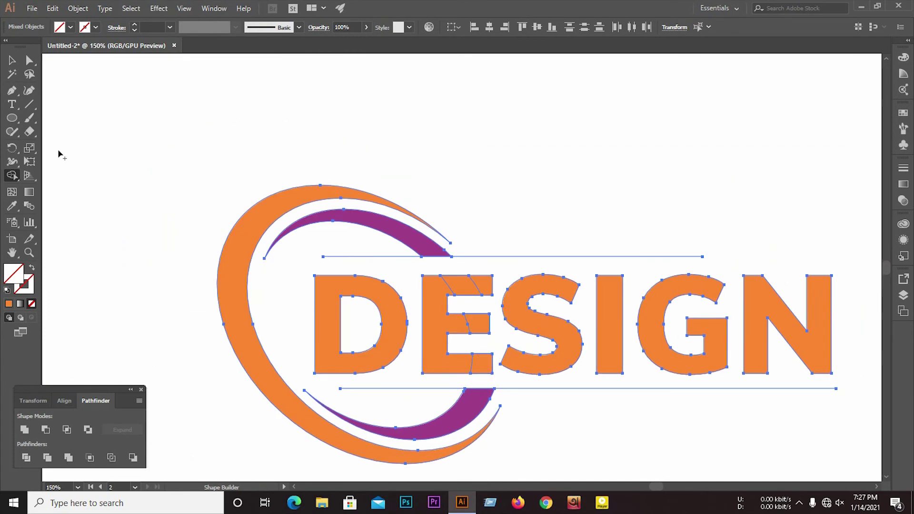
pyautogui.click(12, 60)
# - Delete the horizontal cutting line
pyautogui.click(89, 210)
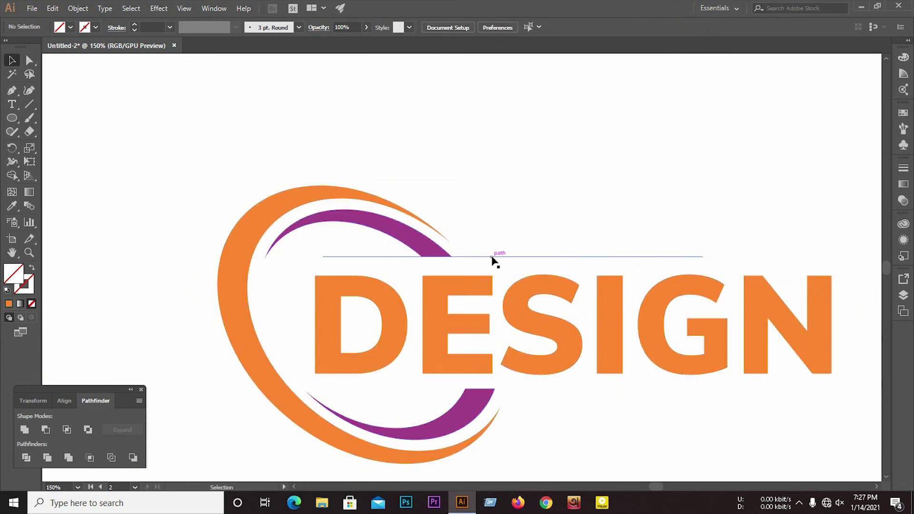
pyautogui.click(482, 257)
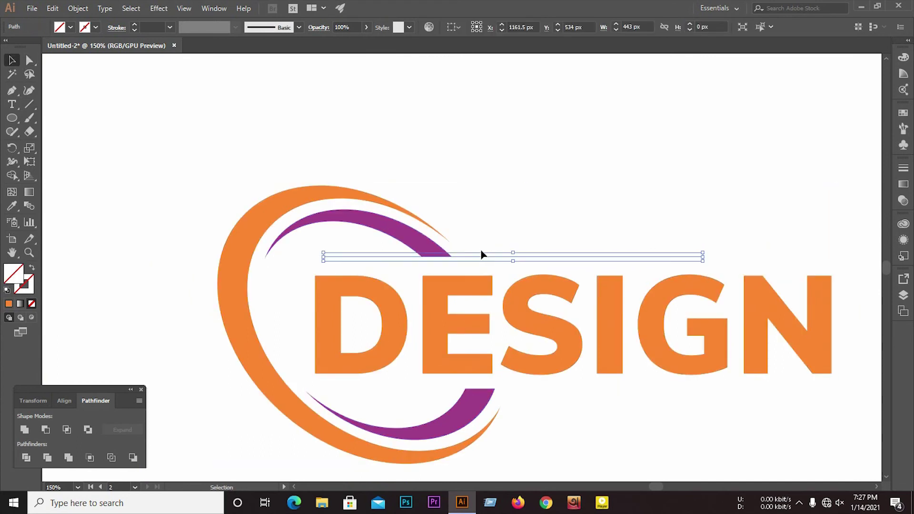
pyautogui.press('Delete')
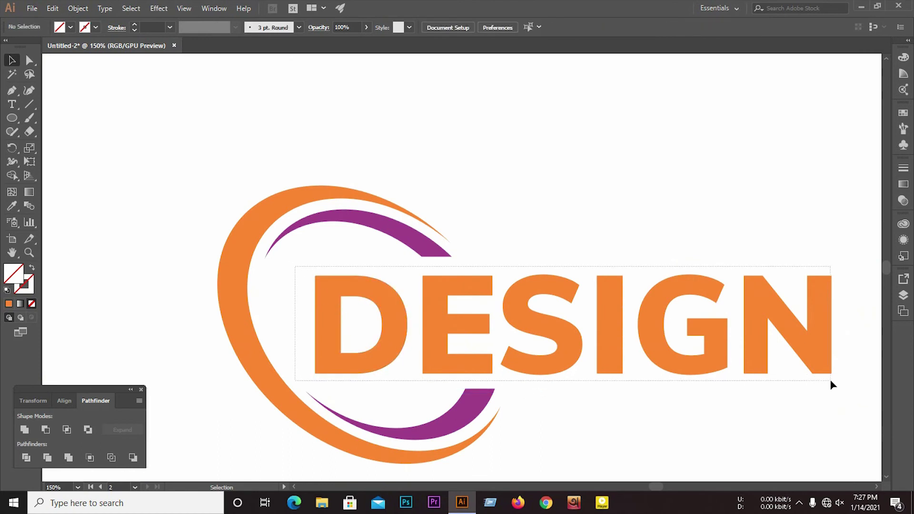
# - Unite the swooshes and DESIGN lettering into one orange shape with Pathfinder
pyautogui.moveTo(289, 261); pyautogui.dragTo(831, 383)
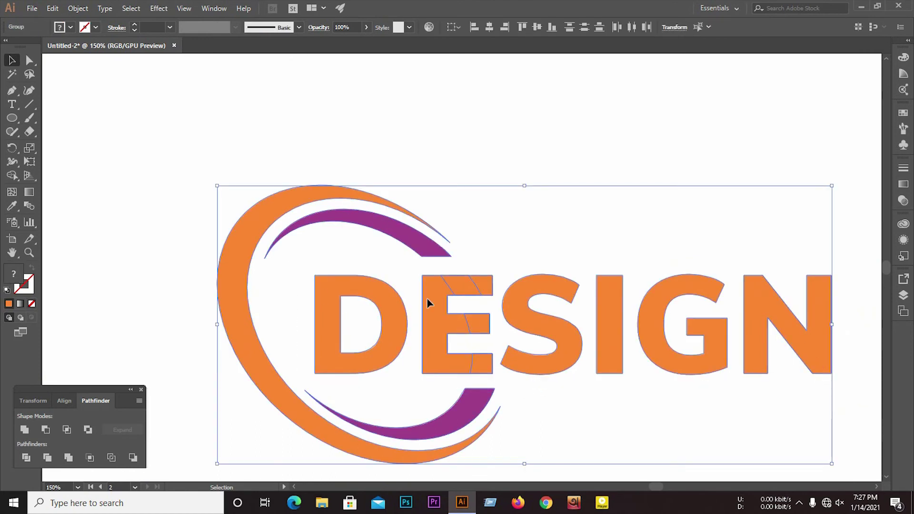
pyautogui.click(24, 430)
pyautogui.click(105, 296)
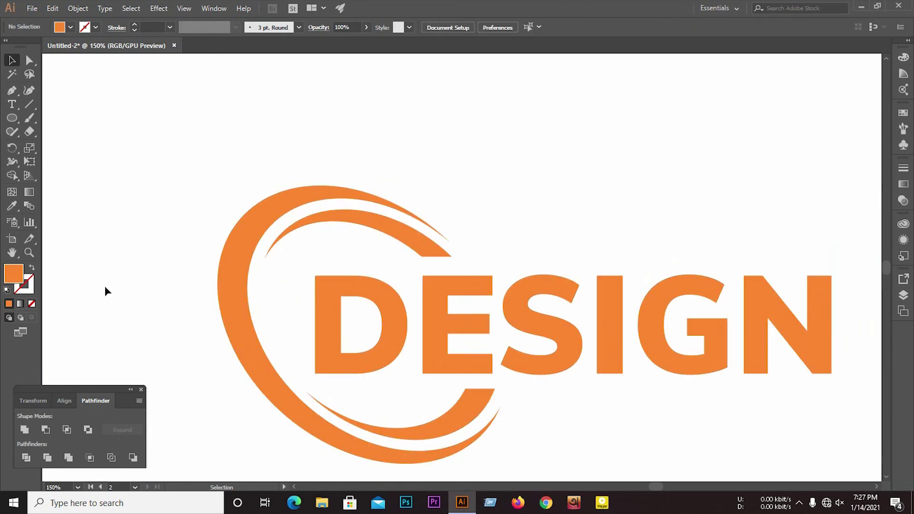
# - Ungroup the merged logo into separate pieces
pyautogui.click(439, 298)
pyautogui.rightClick(439, 298)
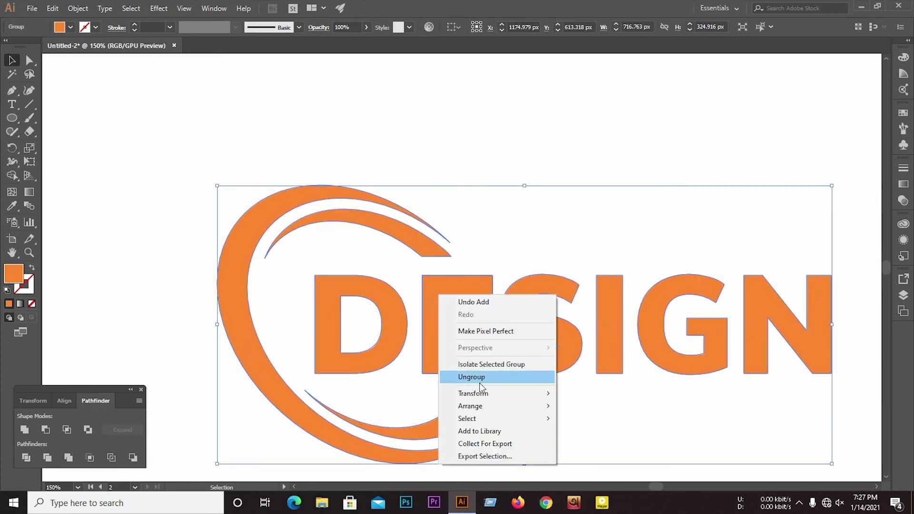
pyautogui.click(479, 383)
pyautogui.click(409, 251)
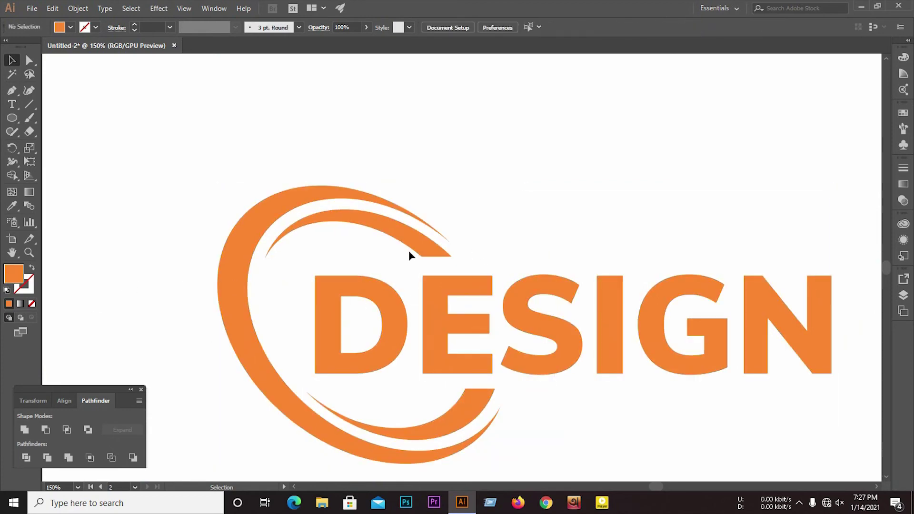
# - Recolour the two inner arcs purple, sampling the original logo's arc with the Eyedropper
pyautogui.keyDown('shift'); pyautogui.click(479, 402); pyautogui.keyUp('shift')
pyautogui.scroll(-2, 479, 402)
pyautogui.click(14, 209)
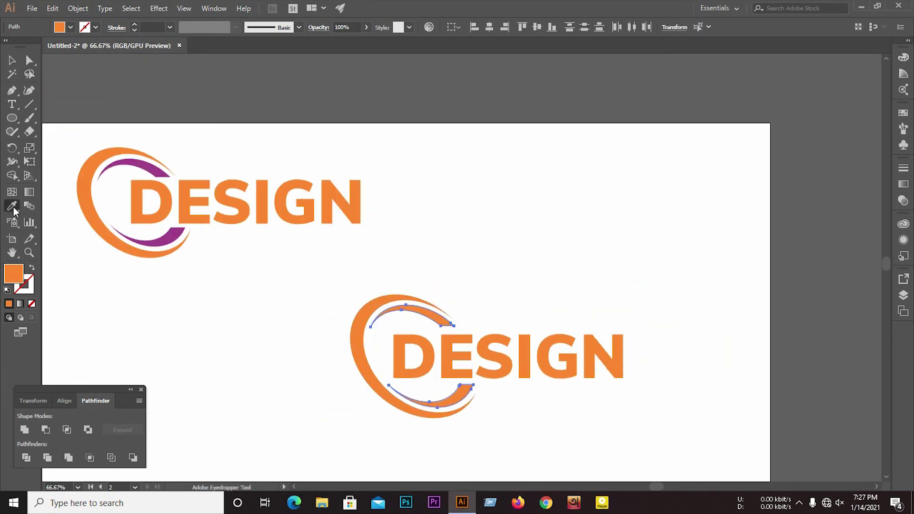
pyautogui.click(140, 162)
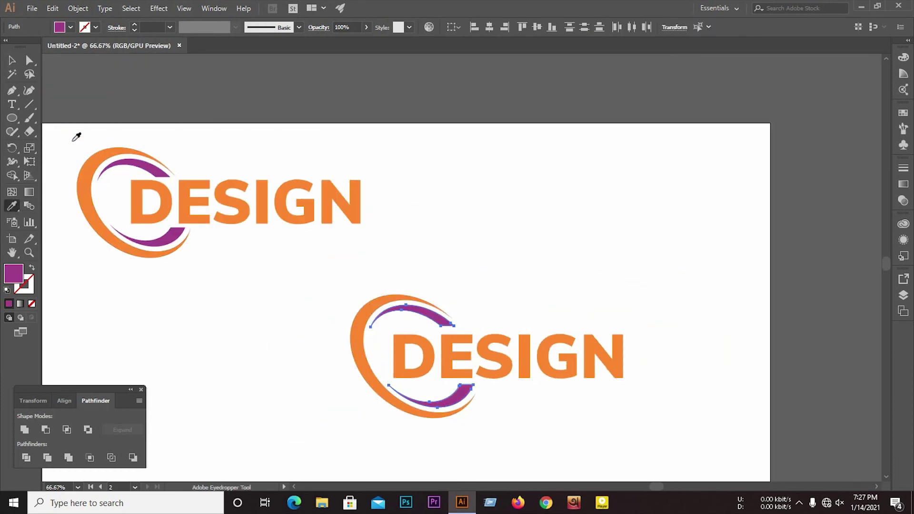
pyautogui.click(13, 61)
pyautogui.click(550, 294)
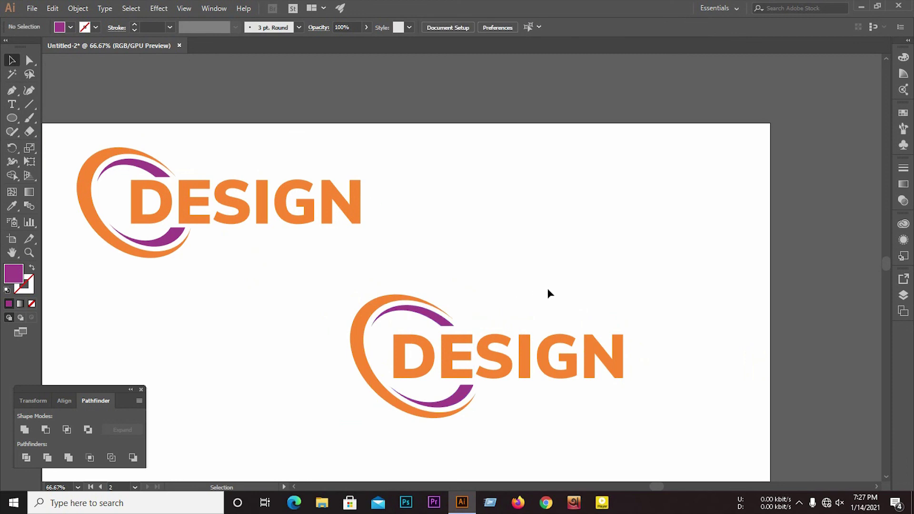
# - Marquee-select the lower DESIGN logo and nudge it up about 37 px
pyautogui.scroll(1, 451, 433)
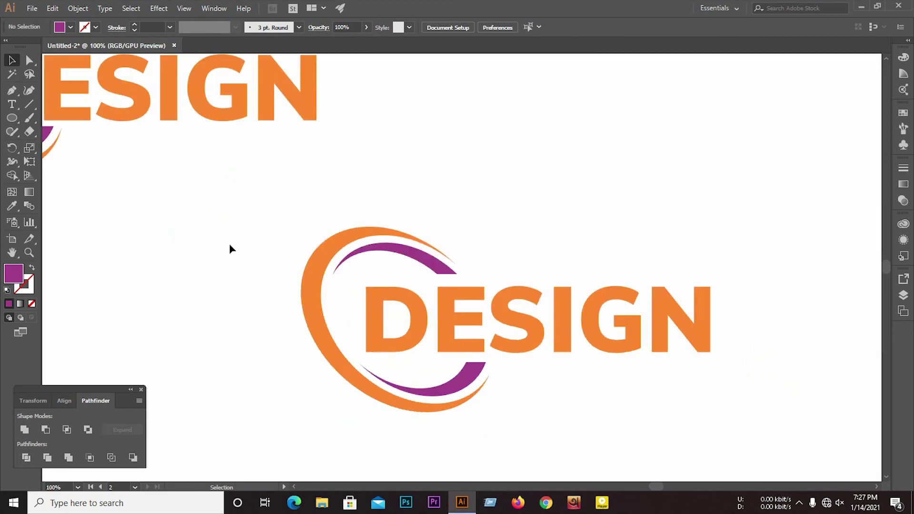
pyautogui.moveTo(252, 234); pyautogui.dragTo(779, 406)
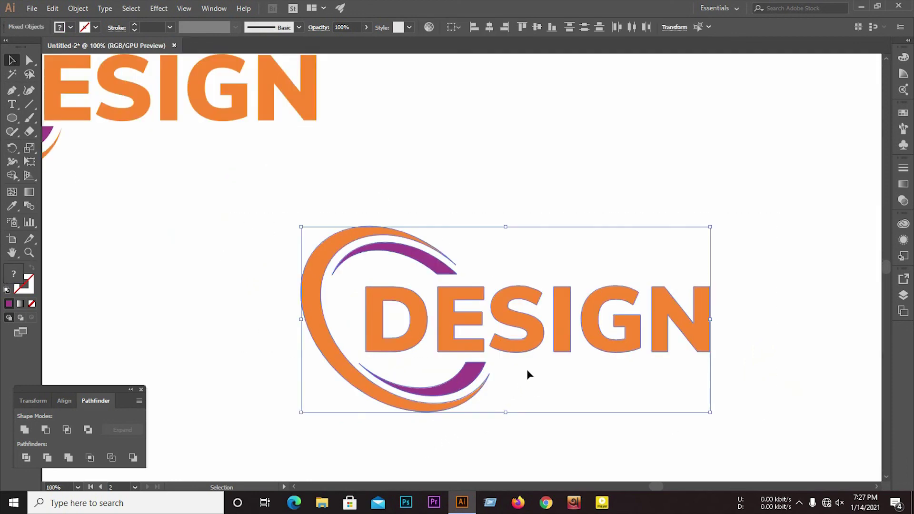
pyautogui.moveTo(553, 322); pyautogui.dragTo(548, 304)
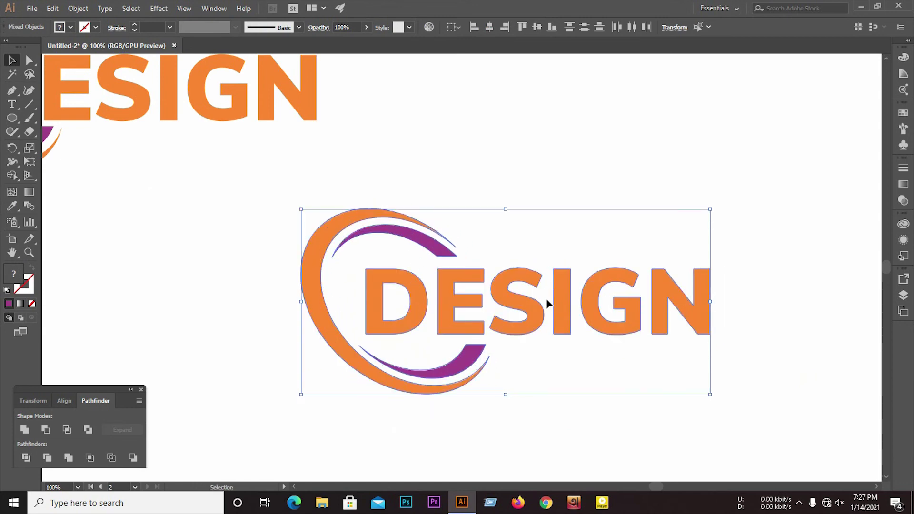
pyautogui.click(561, 238)
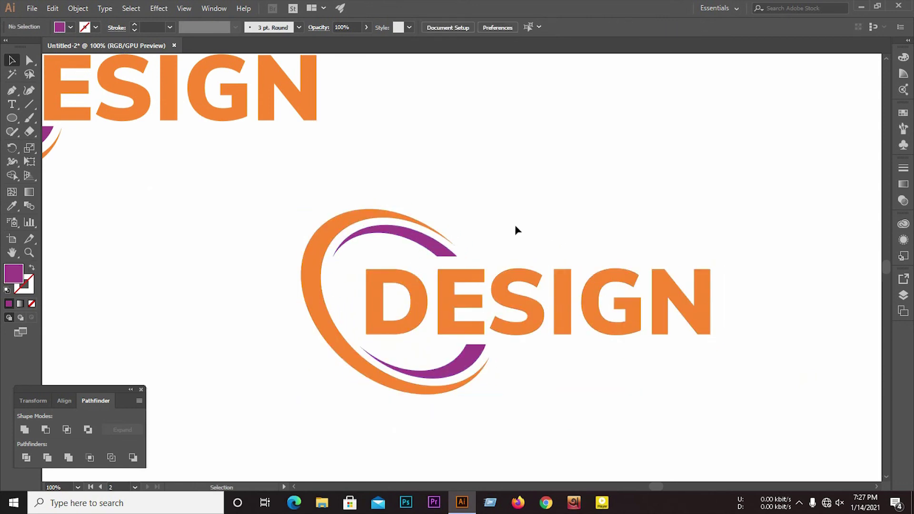